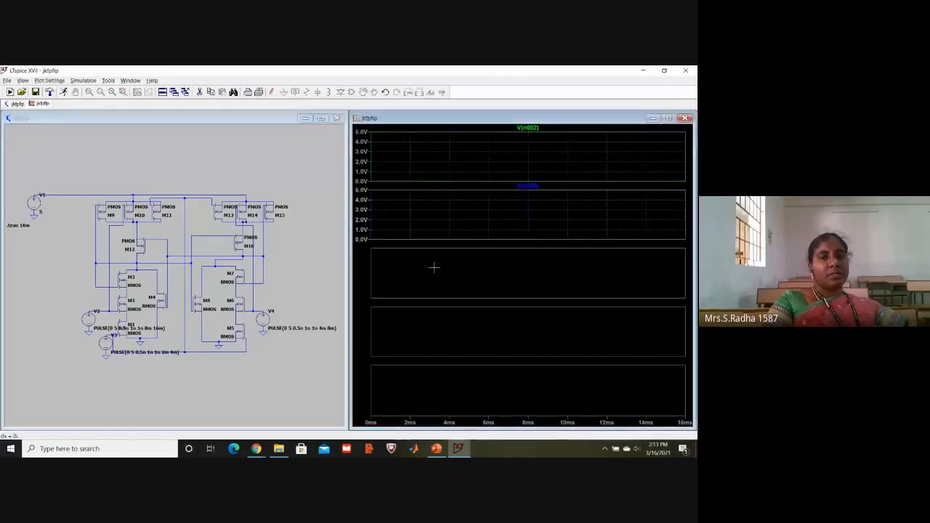
# - Rerun the simulation and plot the voltage at the top node of source V4 in the third plot pane
pyautogui.click(50, 93)
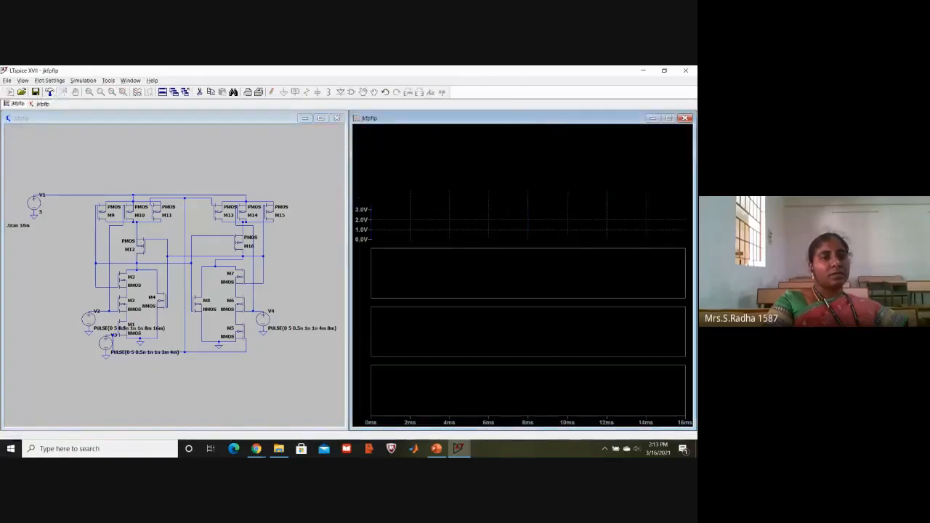
pyautogui.click(259, 303)
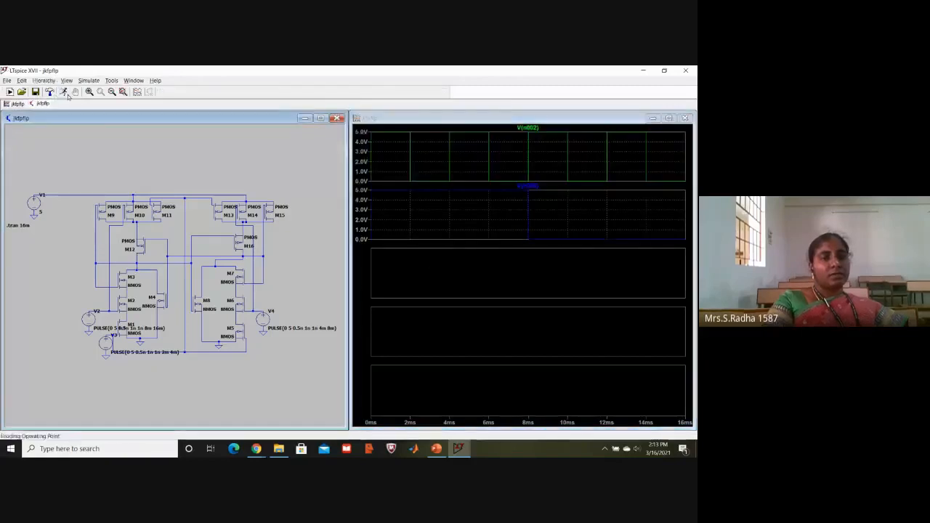
pyautogui.click(264, 308)
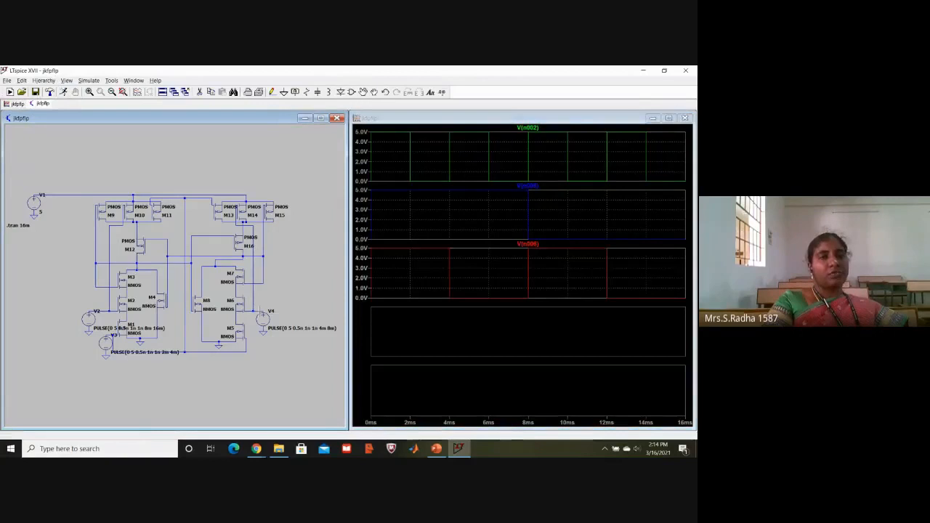
# - Rerun the simulation and plot the output node voltage below PMOS M16 in the fourth plot pane
pyautogui.click(476, 327)
pyautogui.click(63, 93)
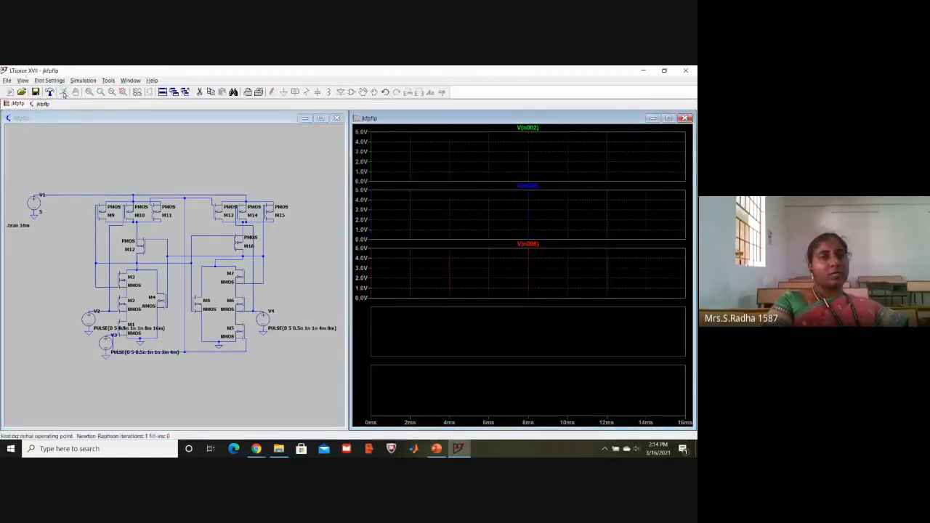
pyautogui.click(187, 208)
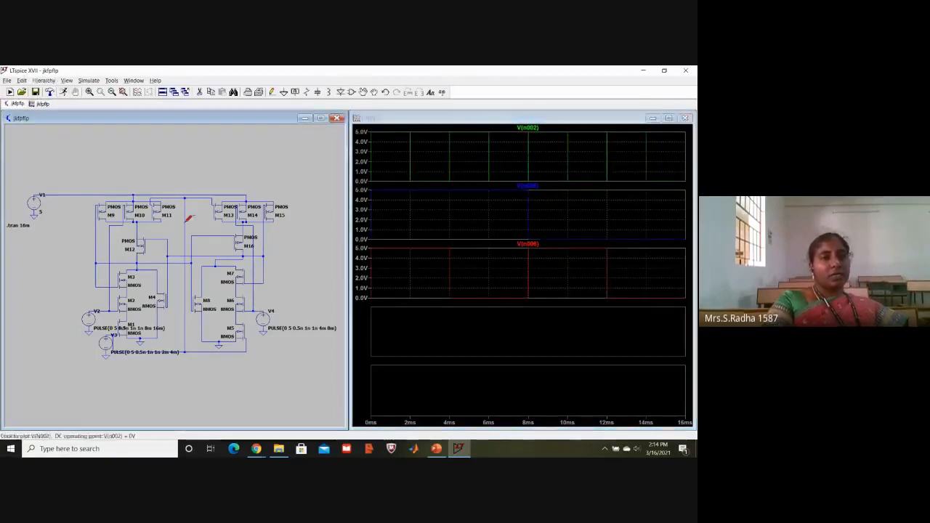
pyautogui.click(232, 253)
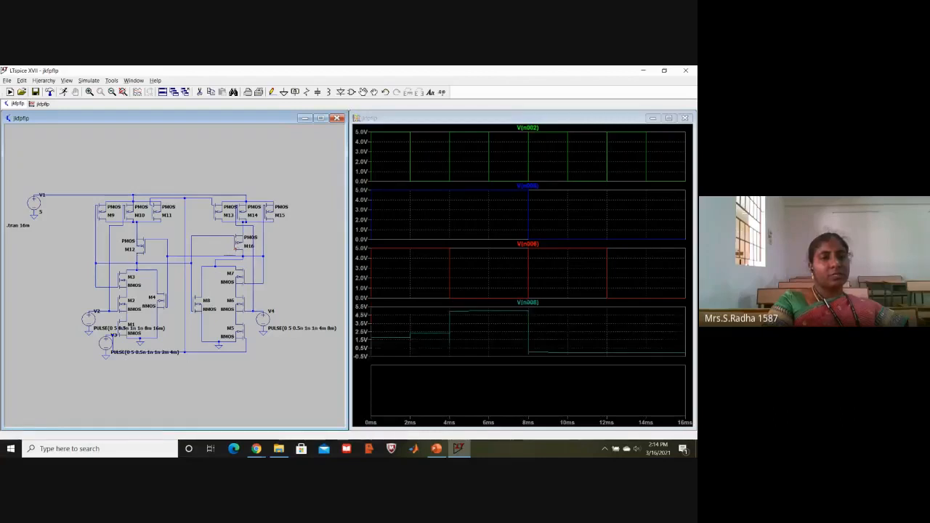
# - Rerun the simulation and plot the output node voltage below PMOS M12 in the fifth plot pane
pyautogui.click(426, 378)
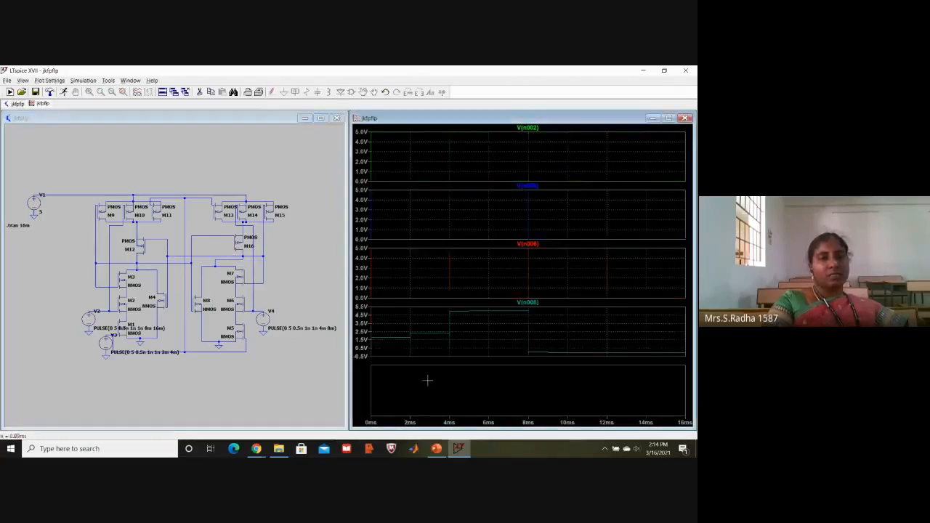
pyautogui.click(64, 93)
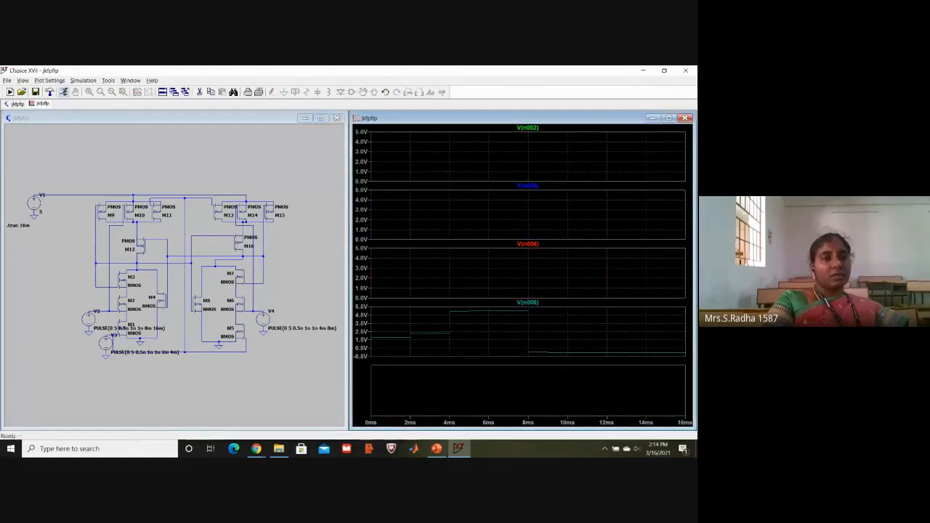
pyautogui.click(146, 259)
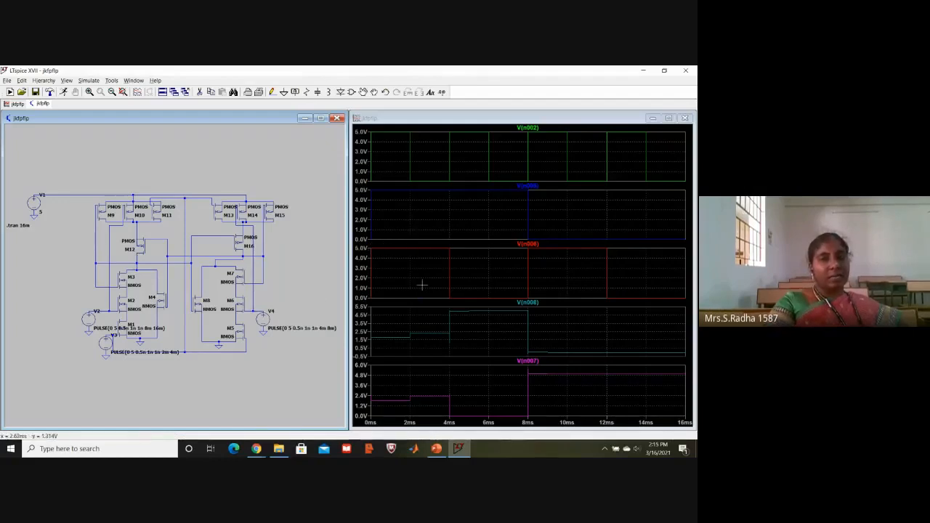
# - Close the waveform window and maximize the flip-flop schematic
pyautogui.click(685, 119)
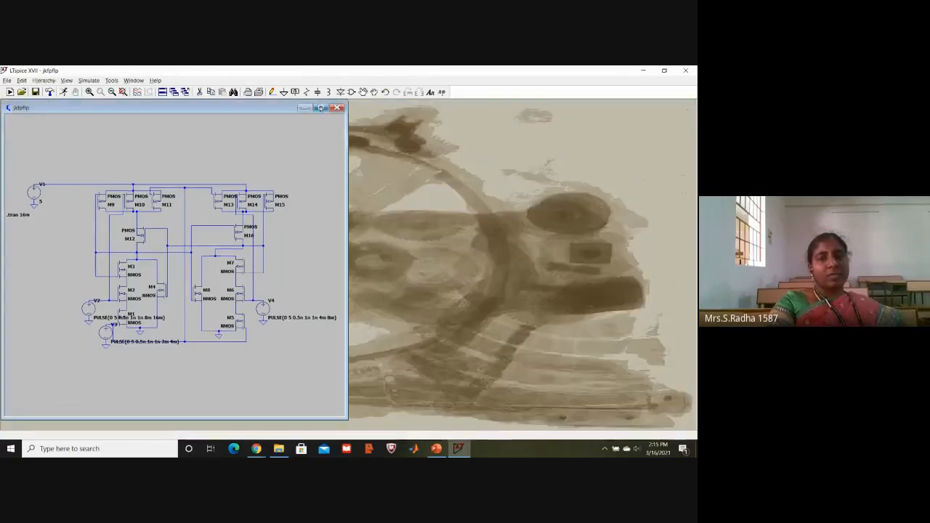
pyautogui.click(320, 108)
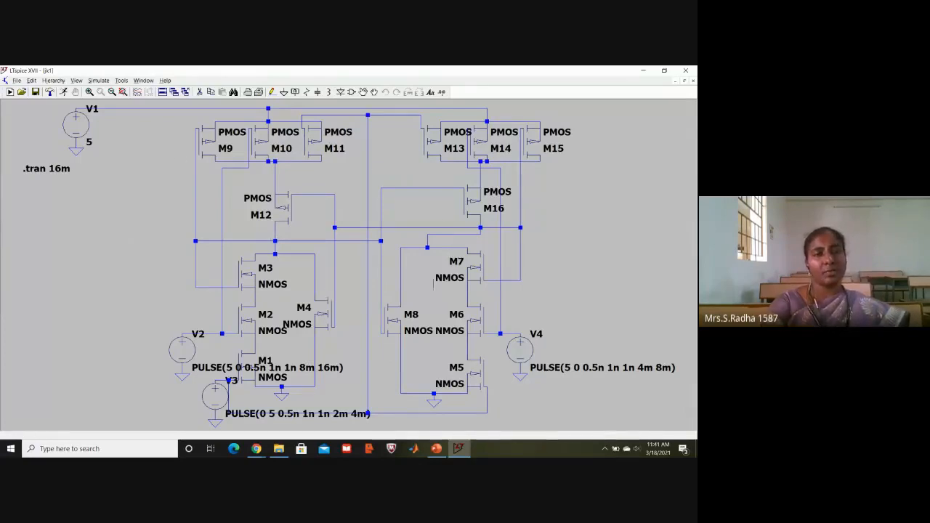
# - Create a new symbol and draw a tall rectangle around the origin as its body
pyautogui.click(16, 81)
pyautogui.click(36, 90)
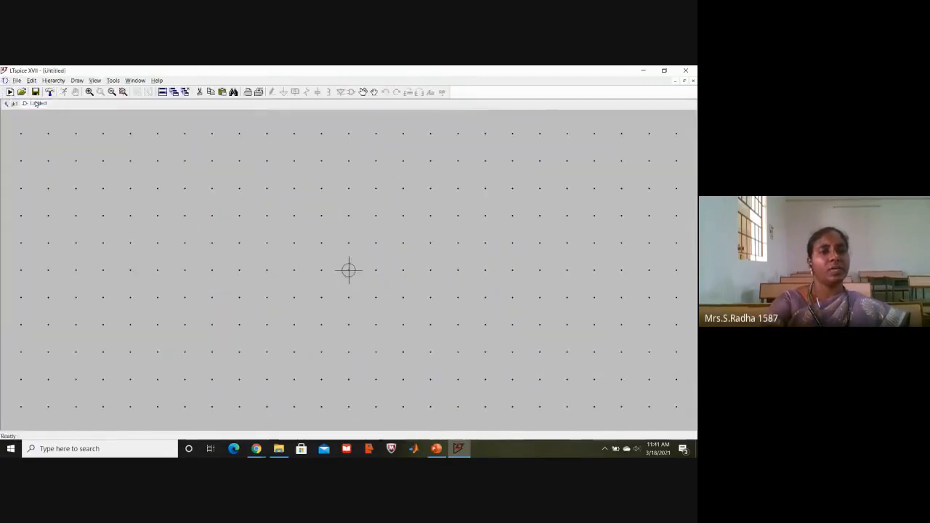
pyautogui.click(77, 81)
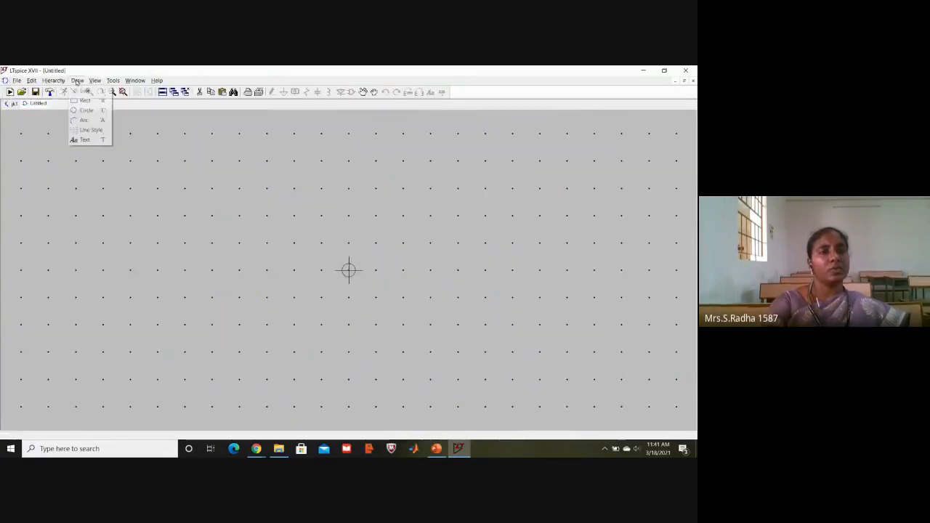
pyautogui.click(90, 102)
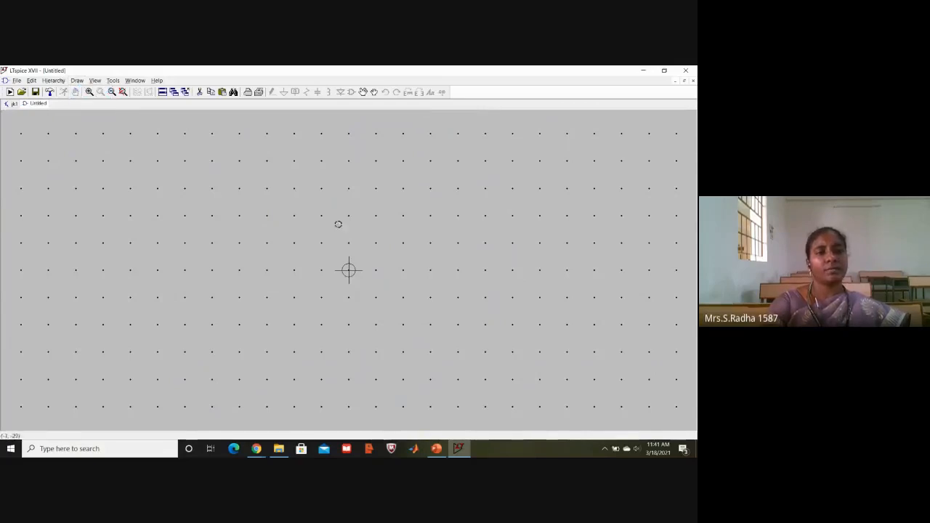
pyautogui.click(311, 216)
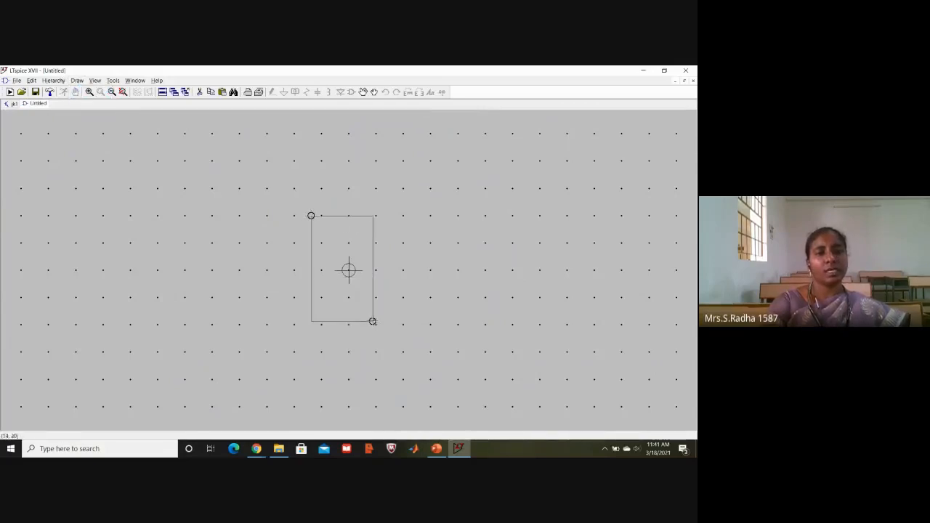
pyautogui.click(381, 354)
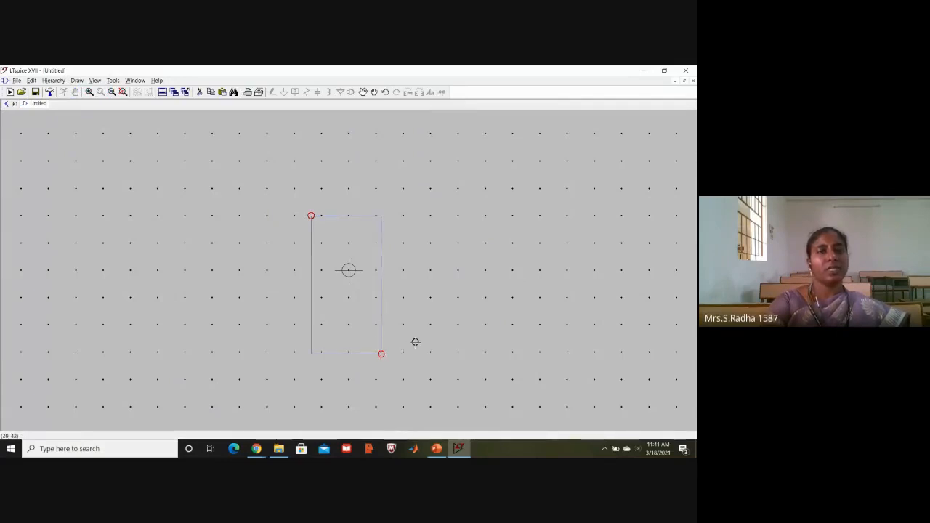
pyautogui.press('p')
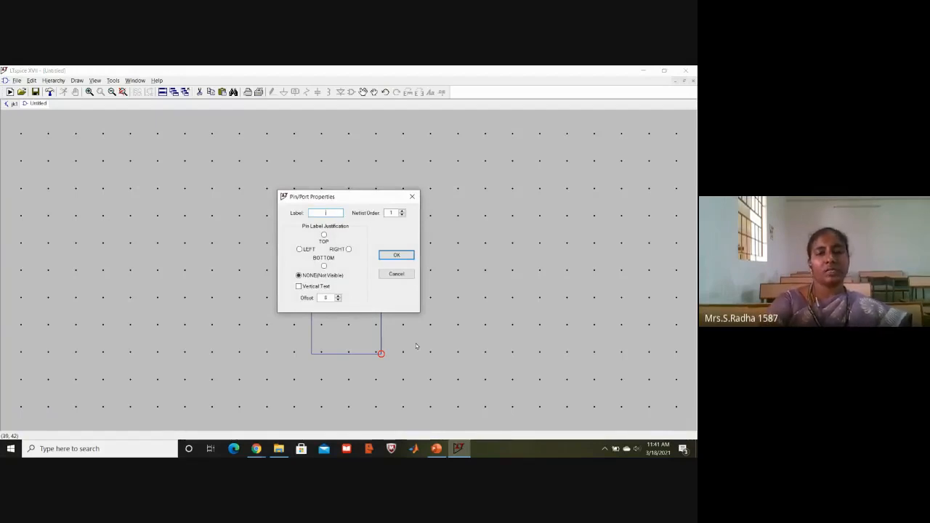
pyautogui.press('capslock')
pyautogui.write('J')
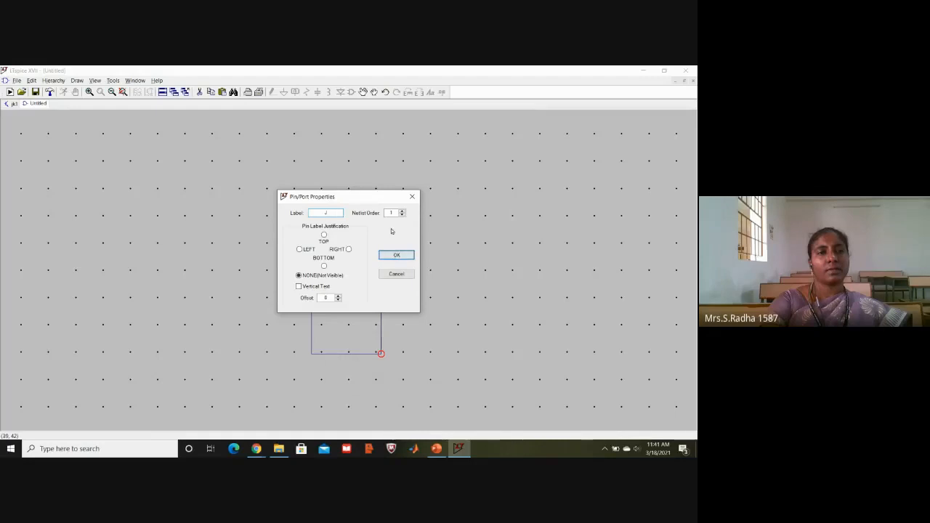
pyautogui.click(412, 196)
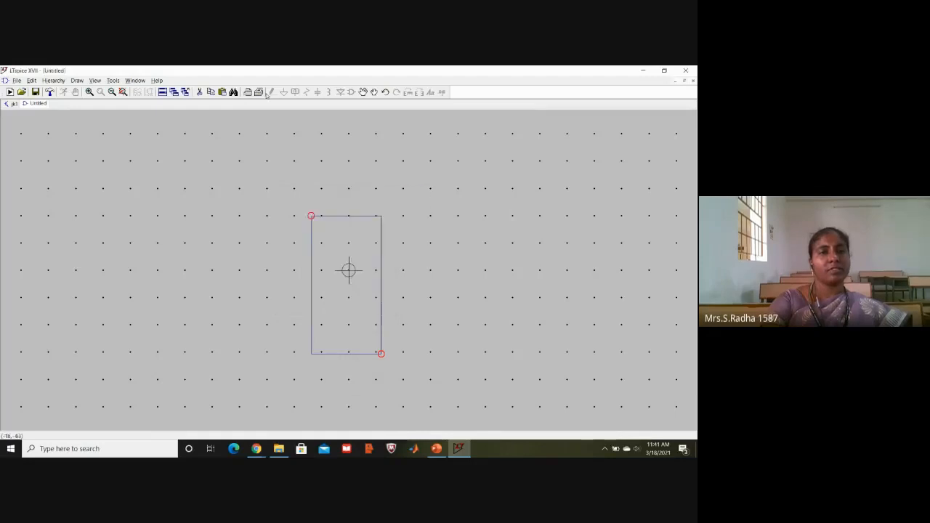
# - In the jk1 schematic, delete the pulse sources V2, V3 and V4 together with their ground symbols
pyautogui.click(12, 104)
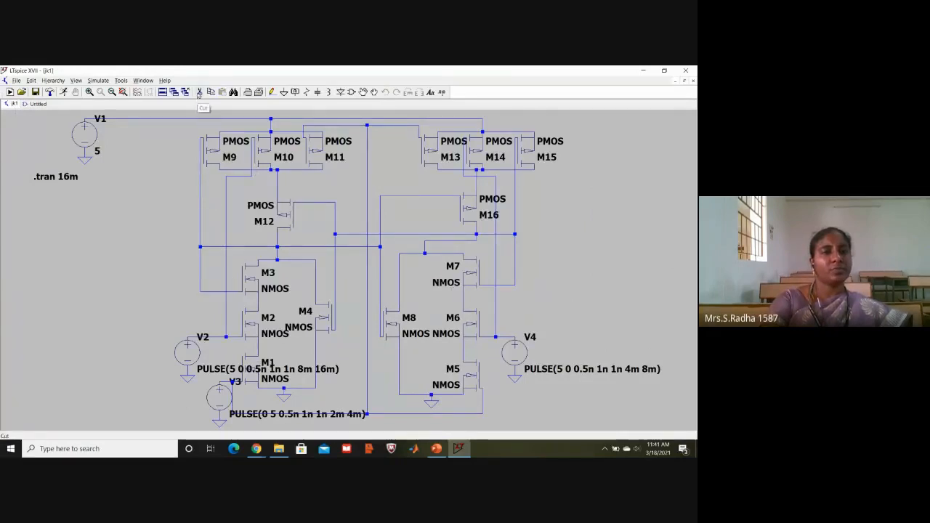
pyautogui.click(199, 93)
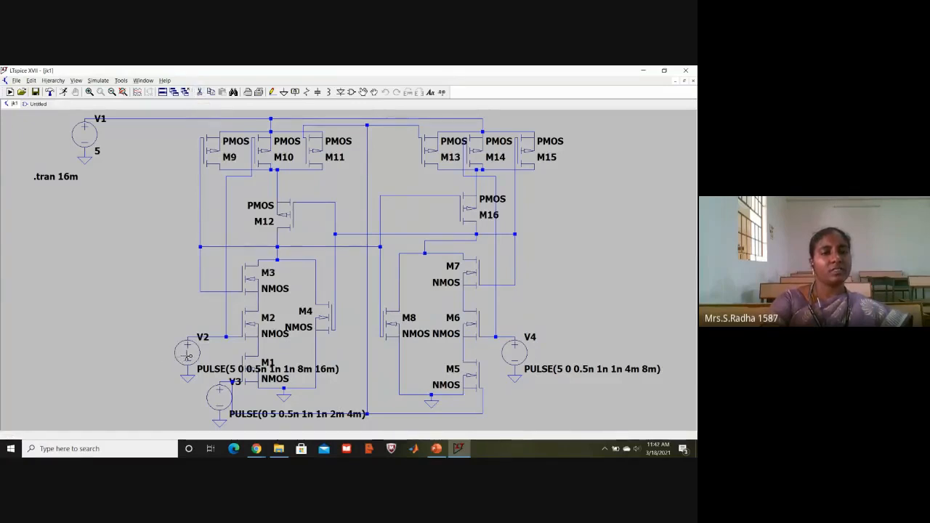
pyautogui.click(187, 354)
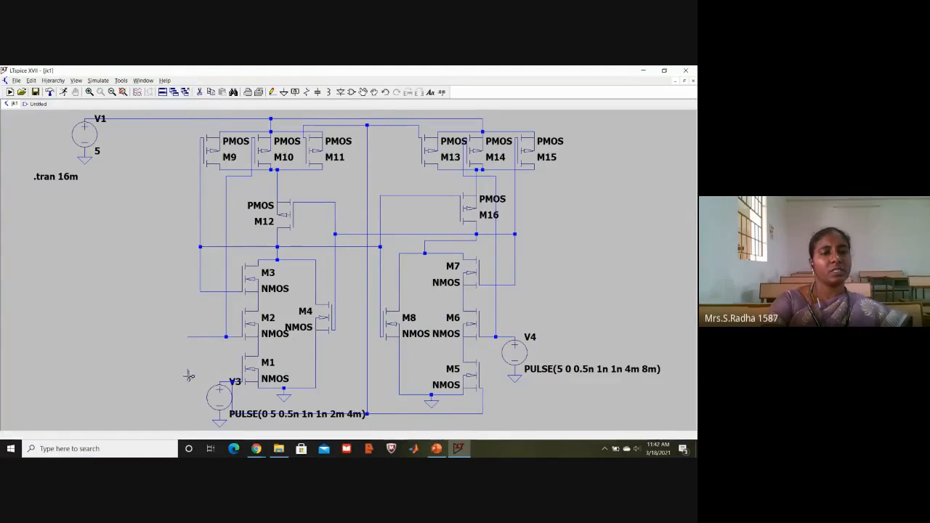
pyautogui.click(219, 398)
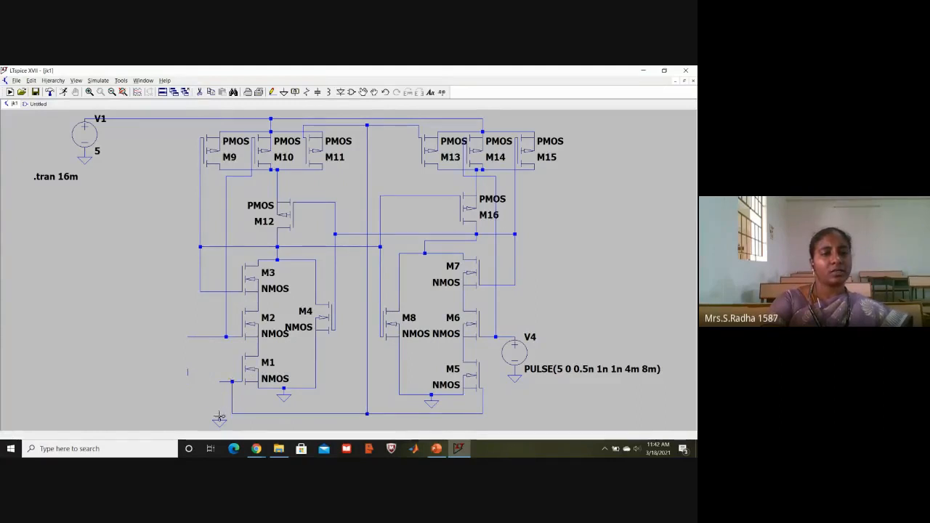
pyautogui.click(187, 374)
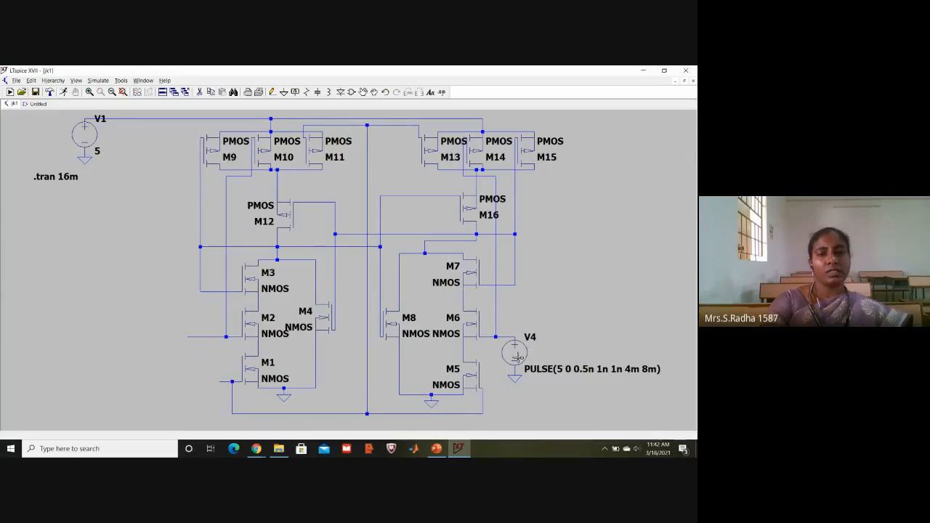
pyautogui.click(516, 356)
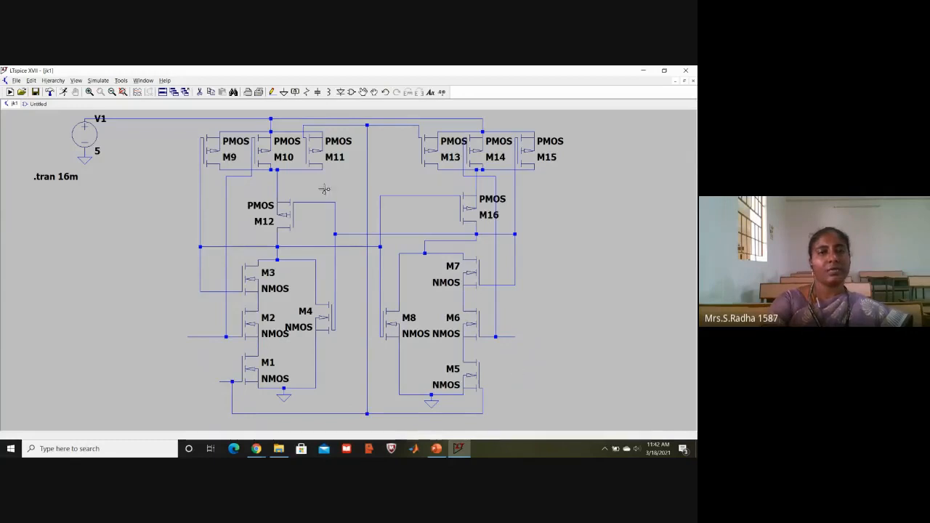
# - Label the open input wire at the gate of M2 as net J
pyautogui.click(294, 92)
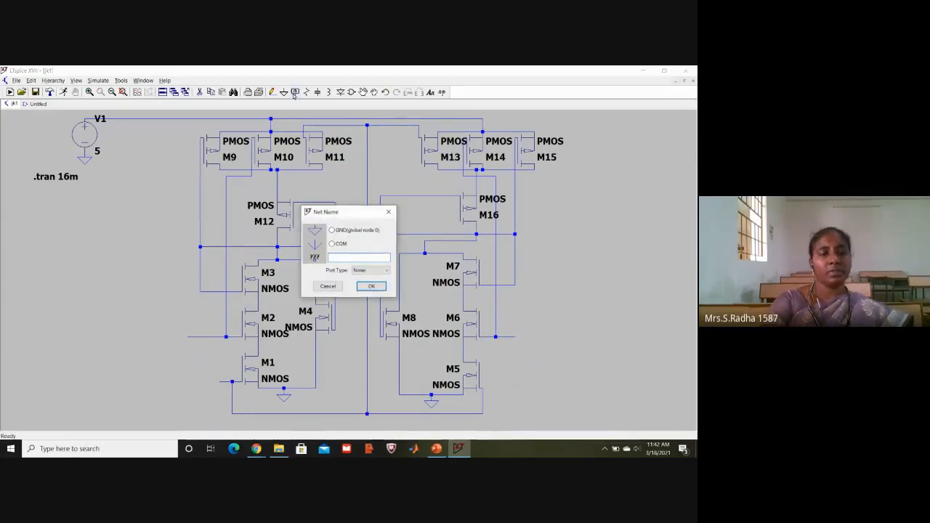
pyautogui.write('I')
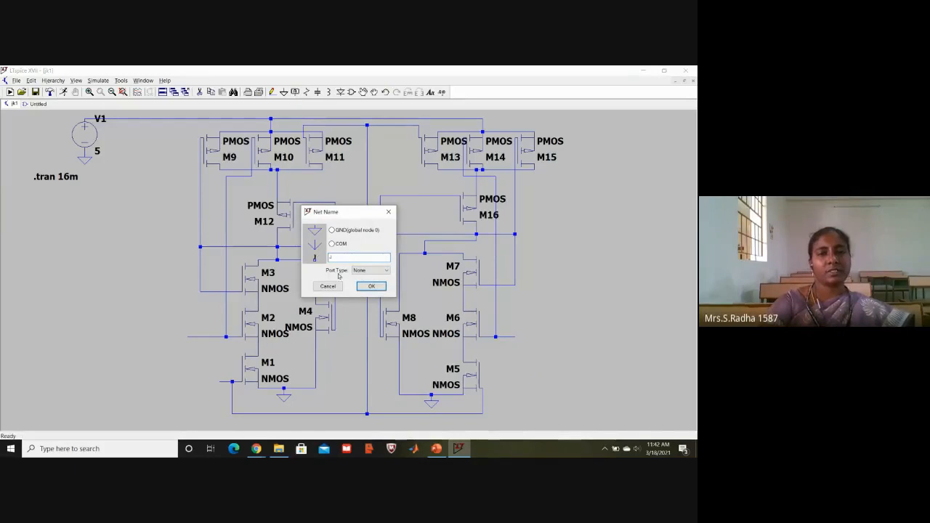
pyautogui.click(371, 287)
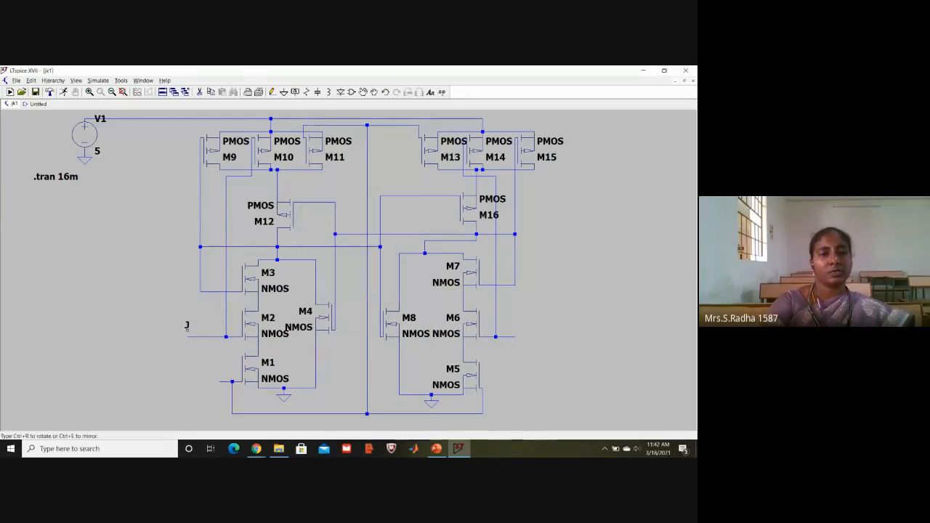
pyautogui.click(185, 337)
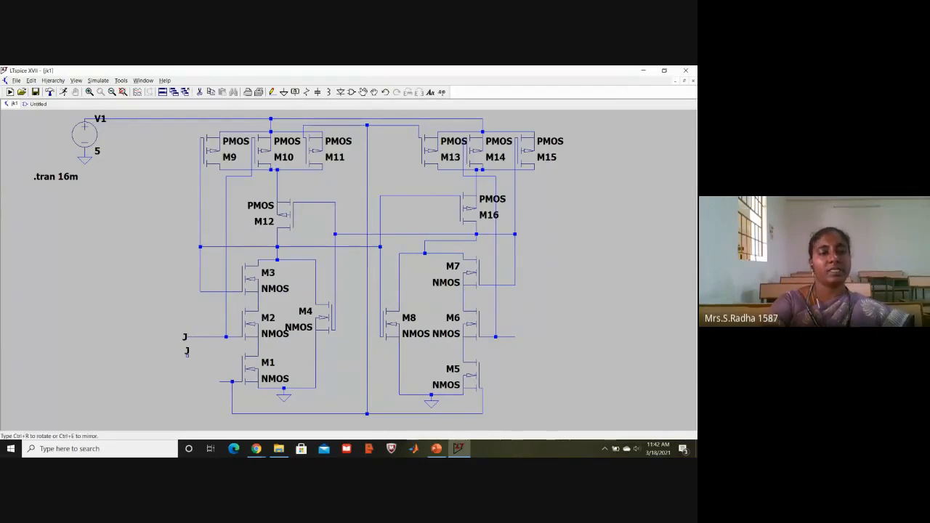
pyautogui.rightClick(186, 353)
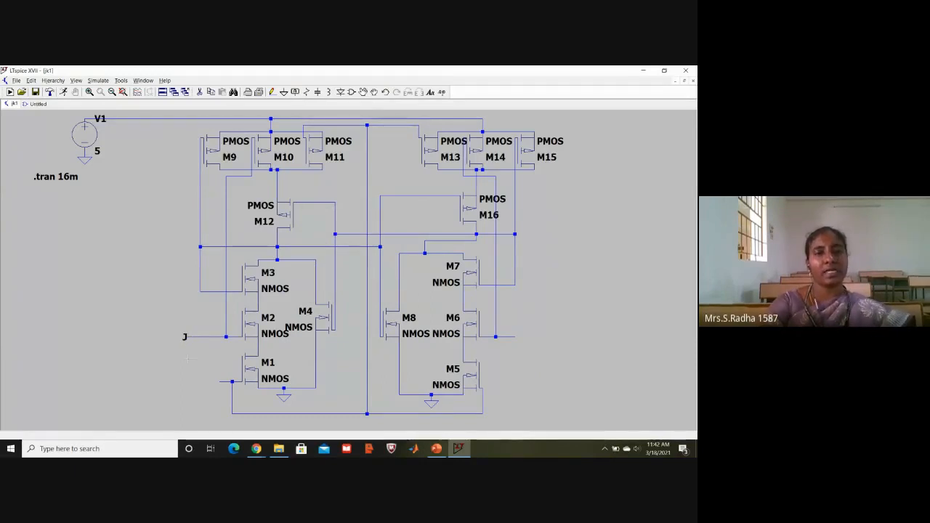
# - Label the open input wire at the gate of M6 as net K
pyautogui.click(295, 92)
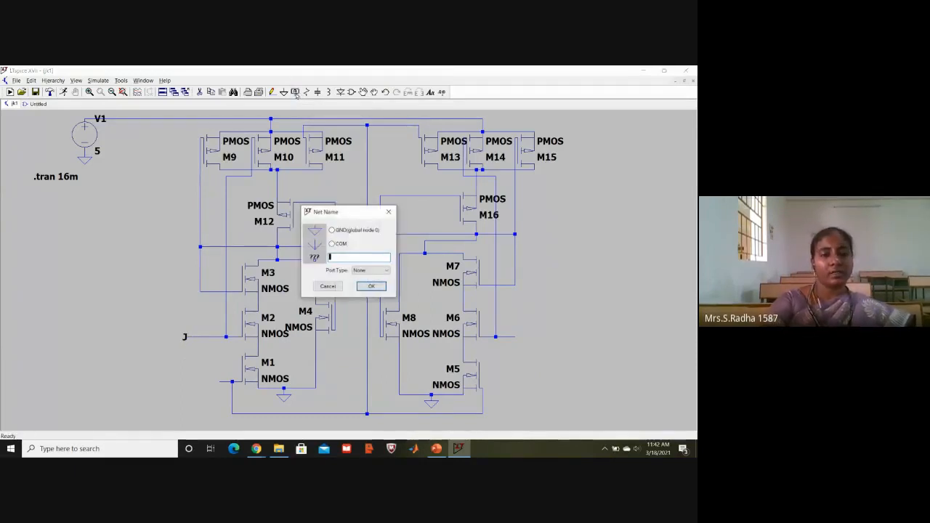
pyautogui.write('k')
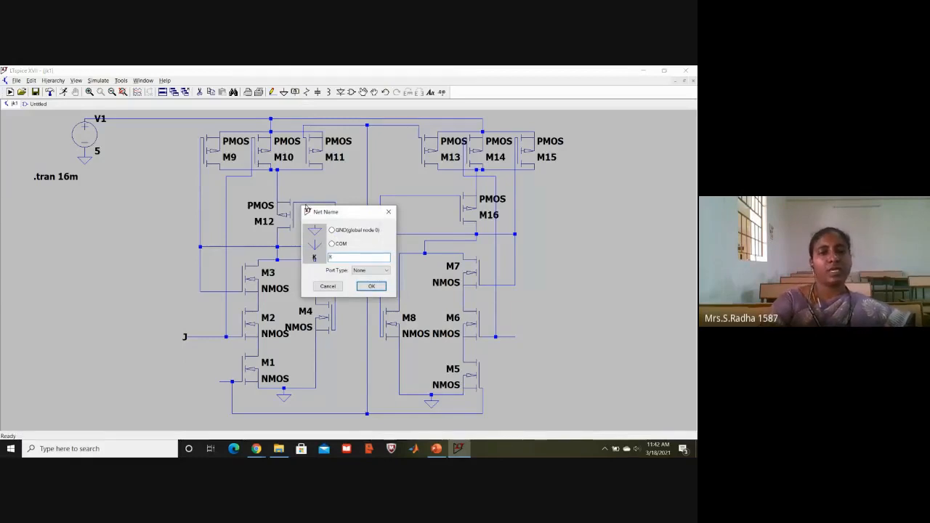
pyautogui.click(371, 284)
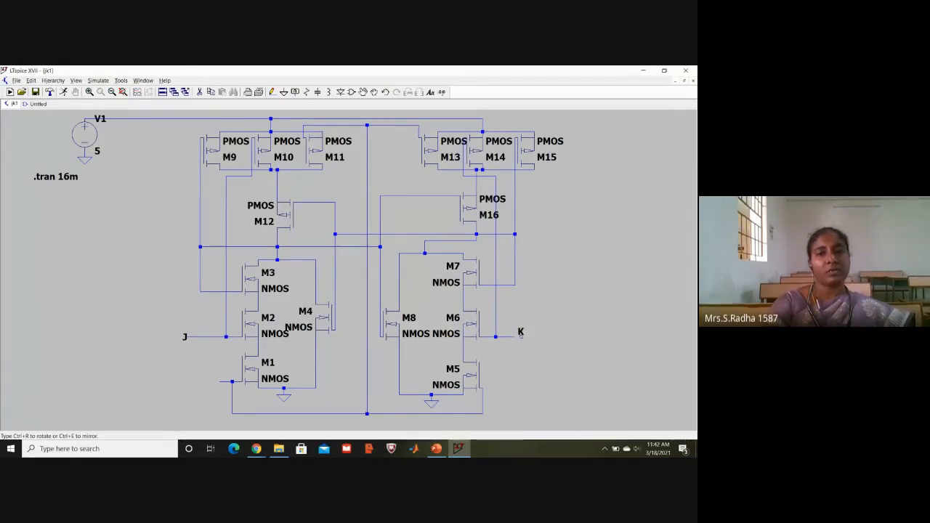
pyautogui.click(516, 338)
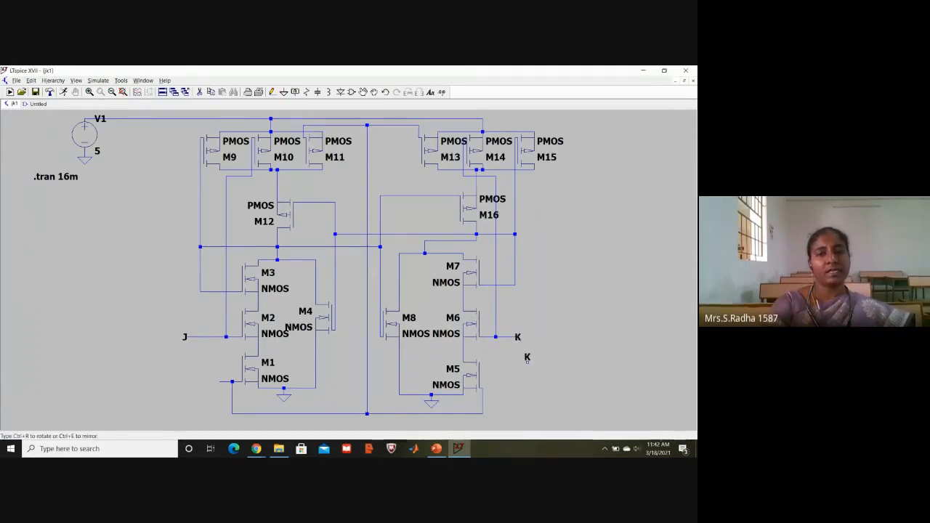
pyautogui.press('Escape')
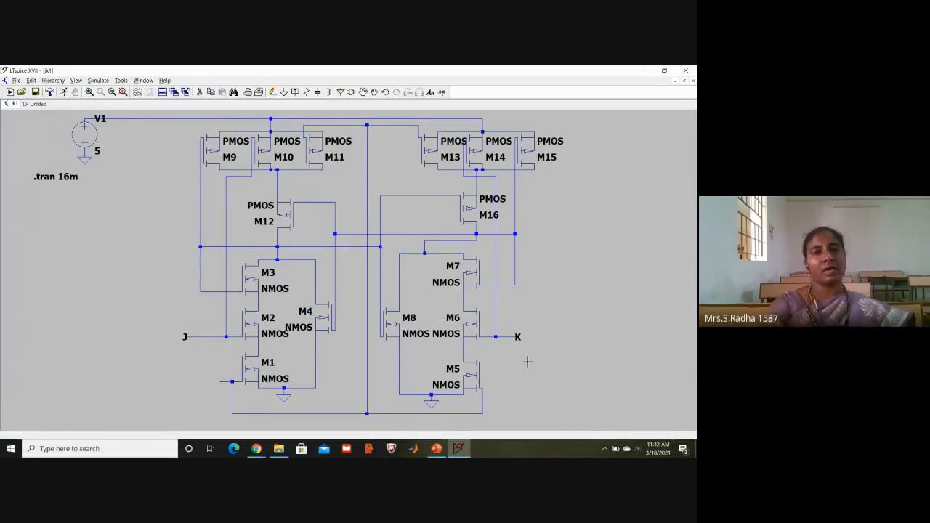
# - Label the open input wire at the gate of M1 as net CLK
pyautogui.click(294, 92)
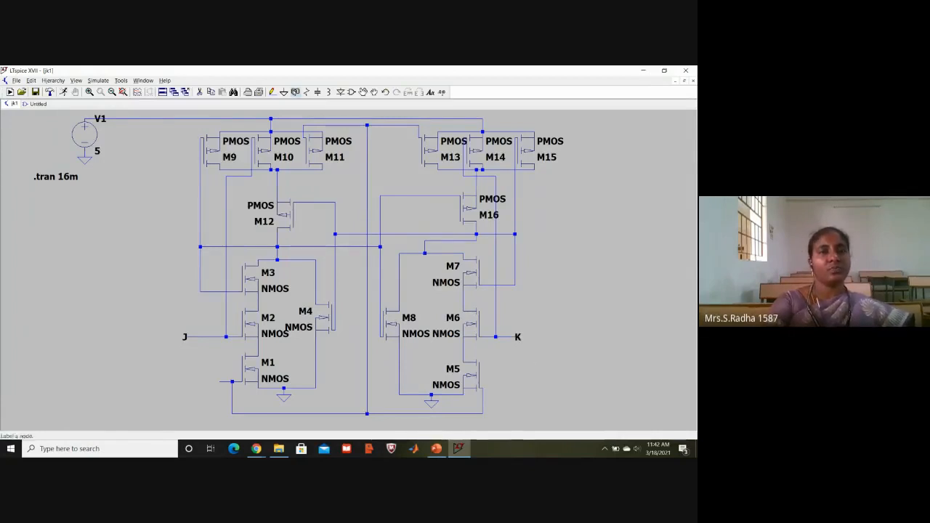
pyautogui.write('CLK')
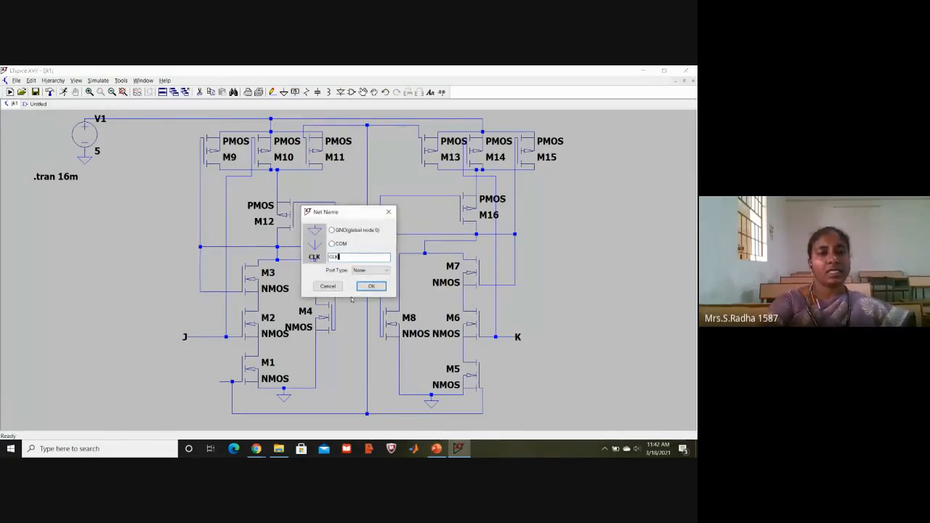
pyautogui.click(365, 287)
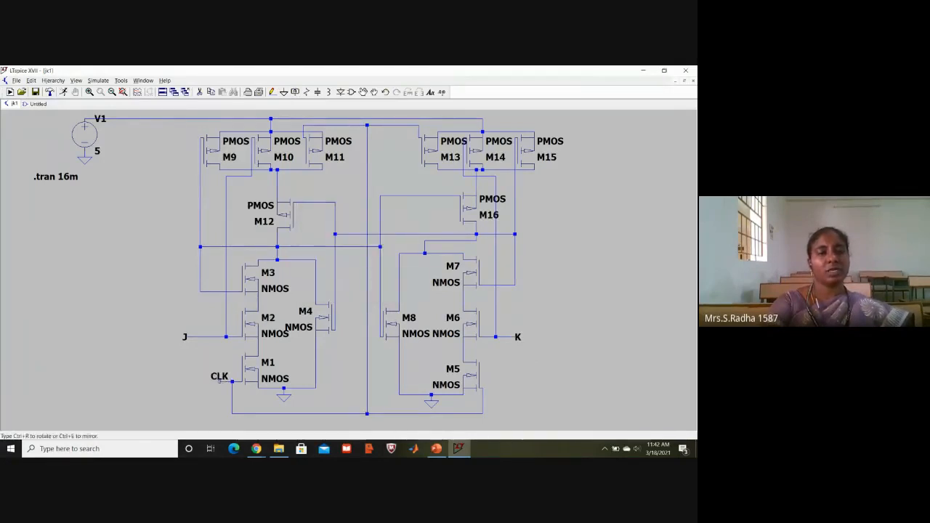
pyautogui.click(232, 382)
pyautogui.press('Escape')
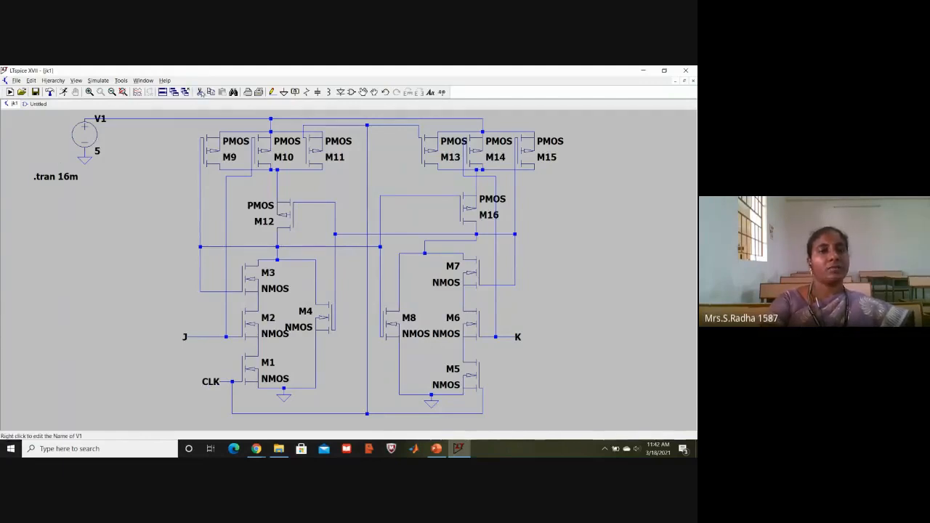
# - Delete the supply source V1 together with its ground symbol
pyautogui.click(200, 92)
pyautogui.click(87, 131)
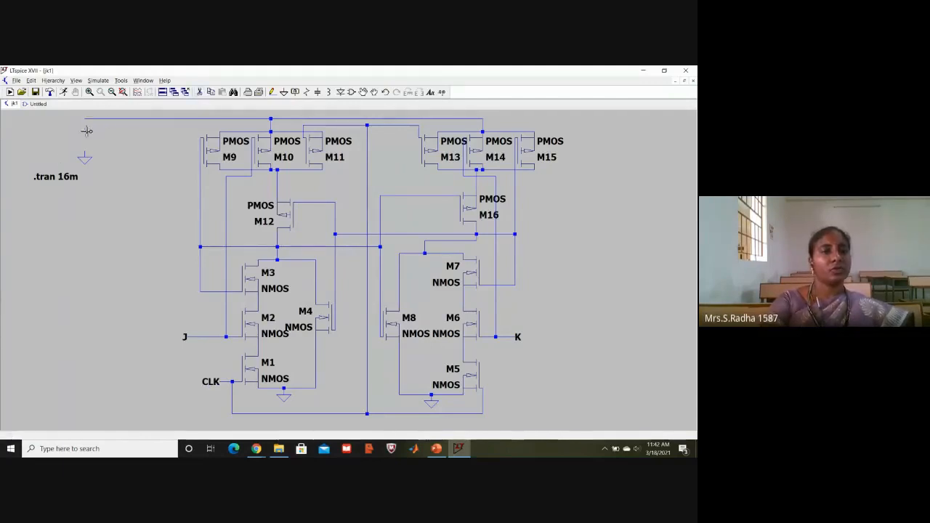
pyautogui.click(86, 157)
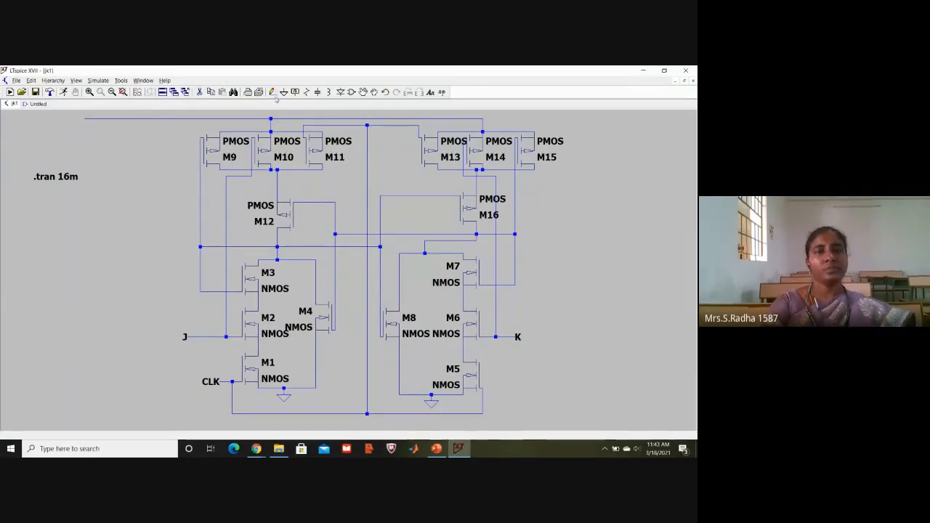
# - Label the open end of the upper supply rail as net VDD
pyautogui.click(295, 93)
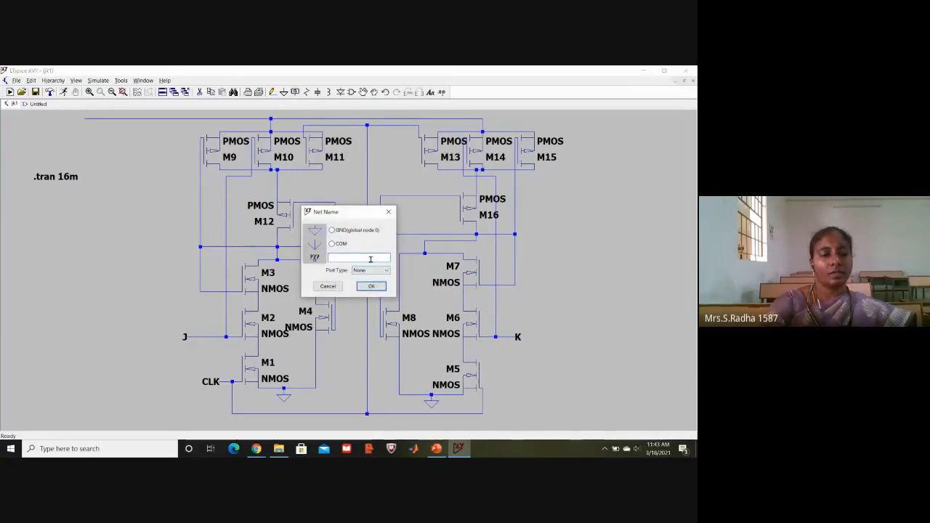
pyautogui.write('VDD')
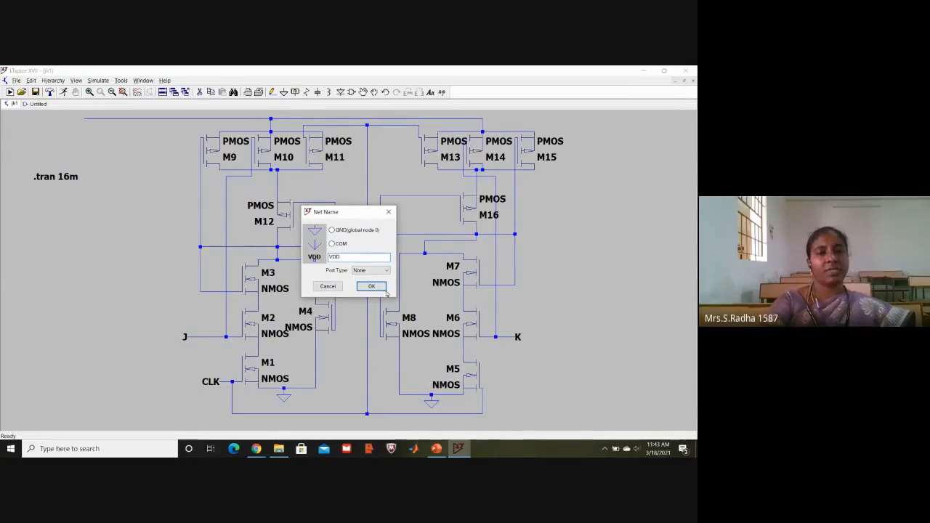
pyautogui.click(371, 285)
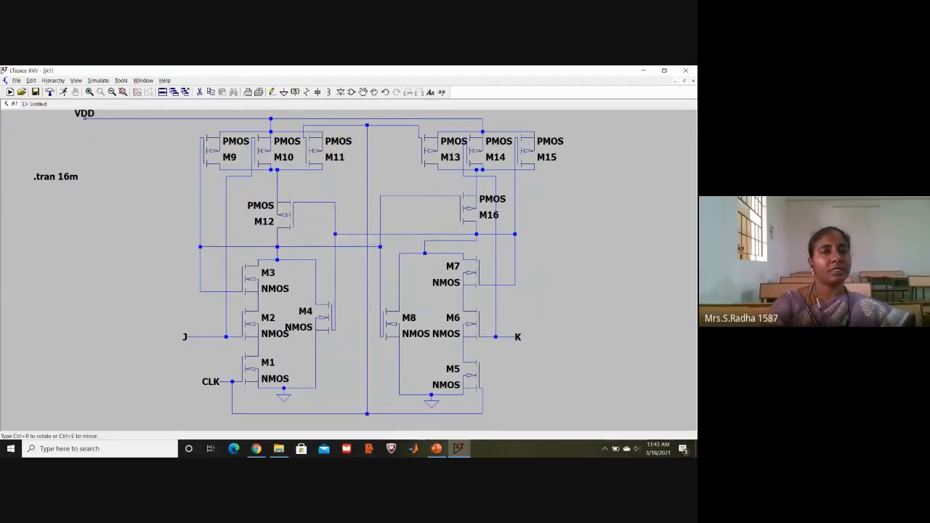
pyautogui.click(84, 118)
pyautogui.press('Escape')
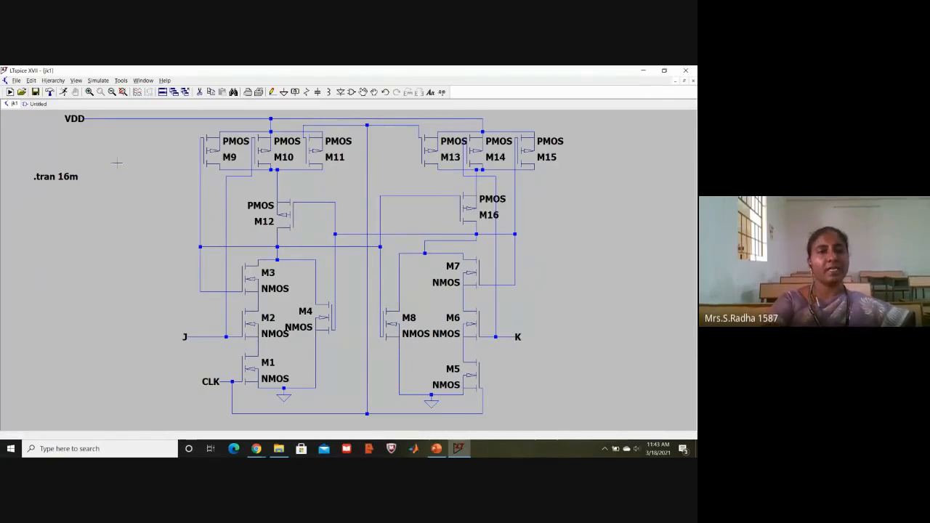
# - Label the output node between M12 and M3 as net Qbar
pyautogui.click(294, 92)
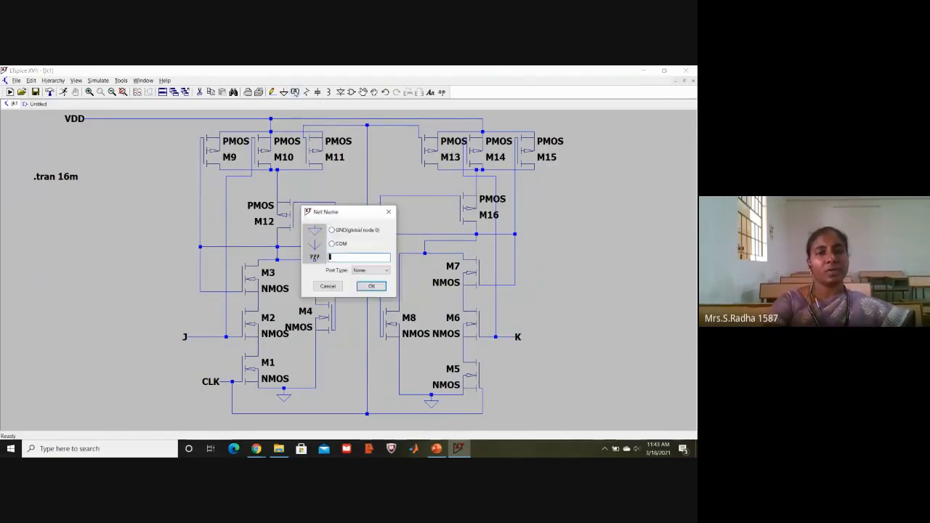
pyautogui.write('Qbar')
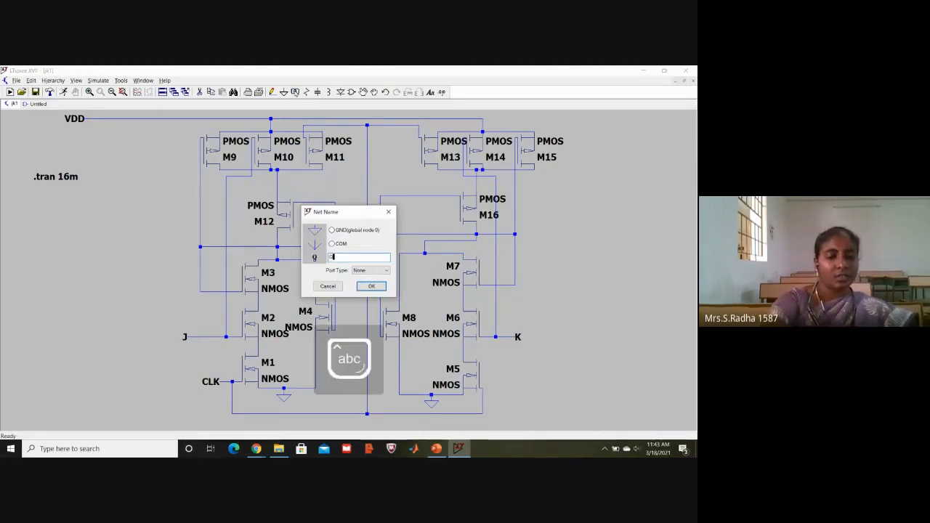
pyautogui.click(361, 285)
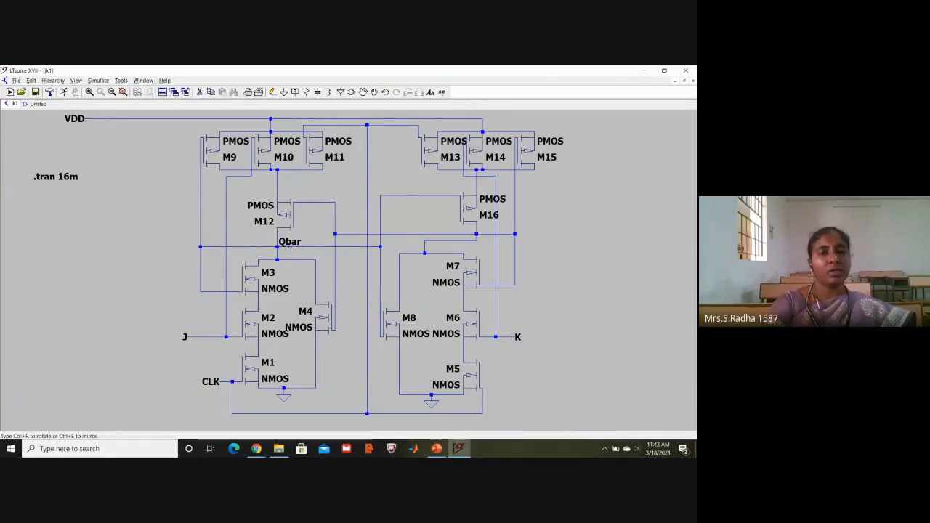
pyautogui.click(290, 247)
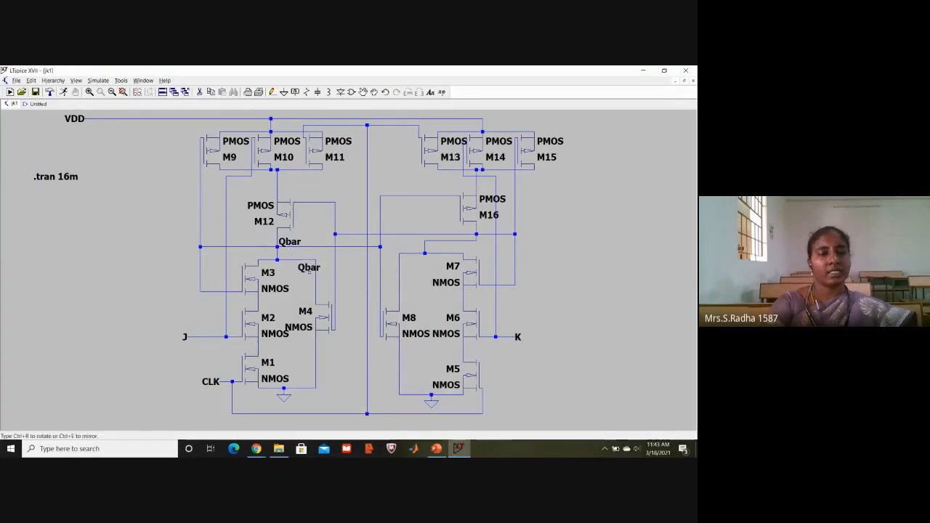
pyautogui.press('Escape')
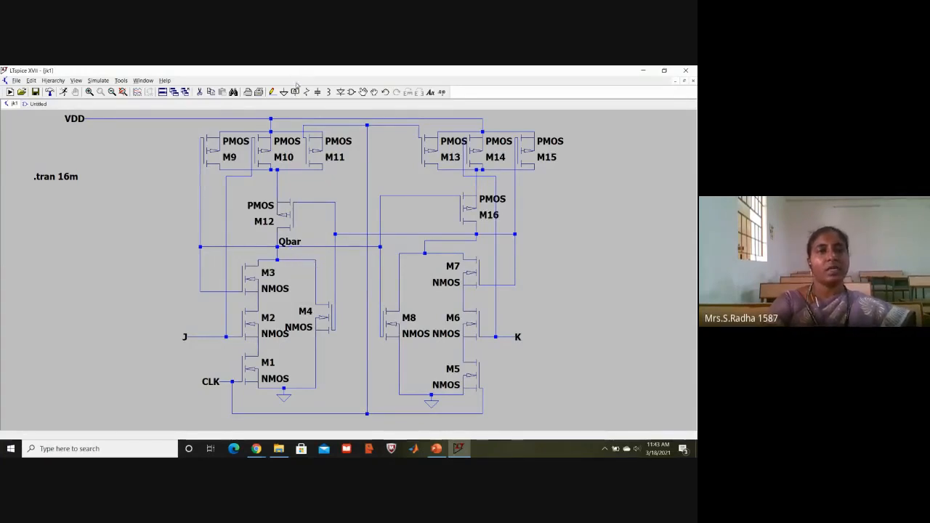
# - Label the output wire just below M16 as net Q
pyautogui.click(295, 92)
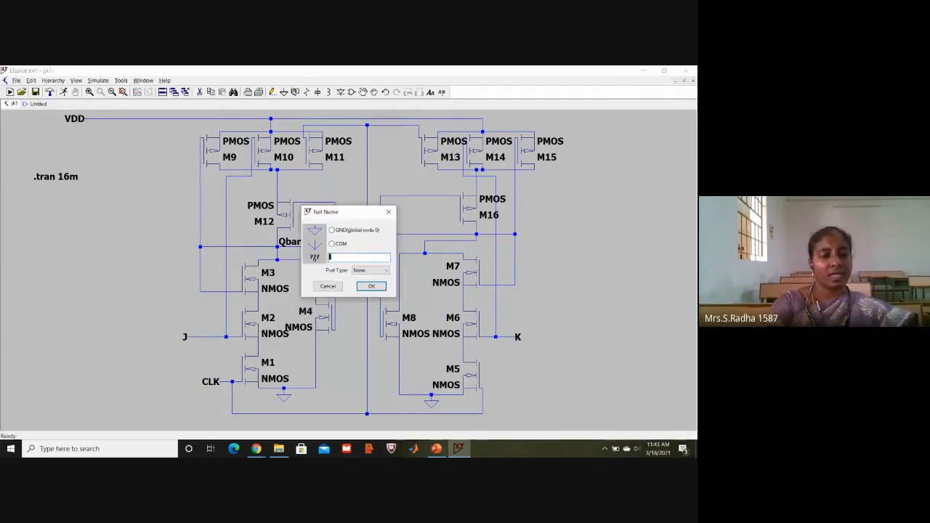
pyautogui.press('capslock')
pyautogui.write('Q')
pyautogui.press('capslock')
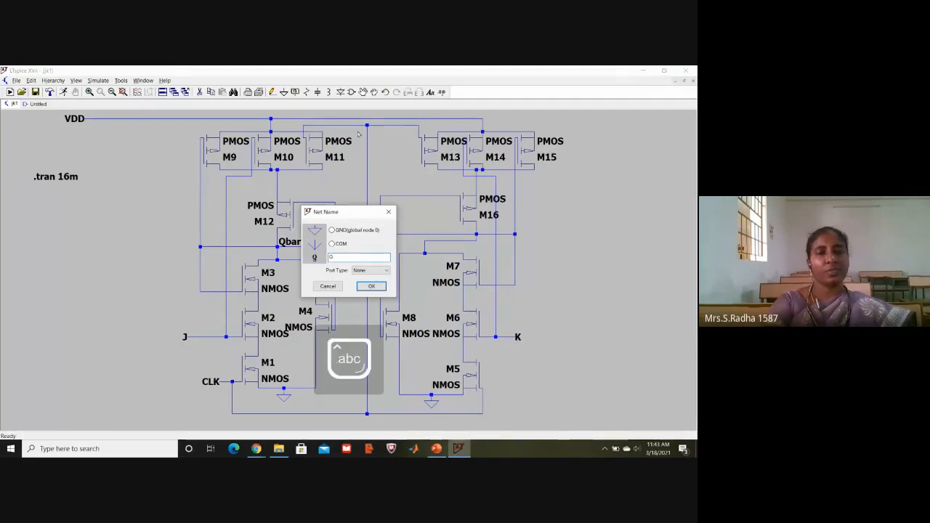
pyautogui.click(371, 287)
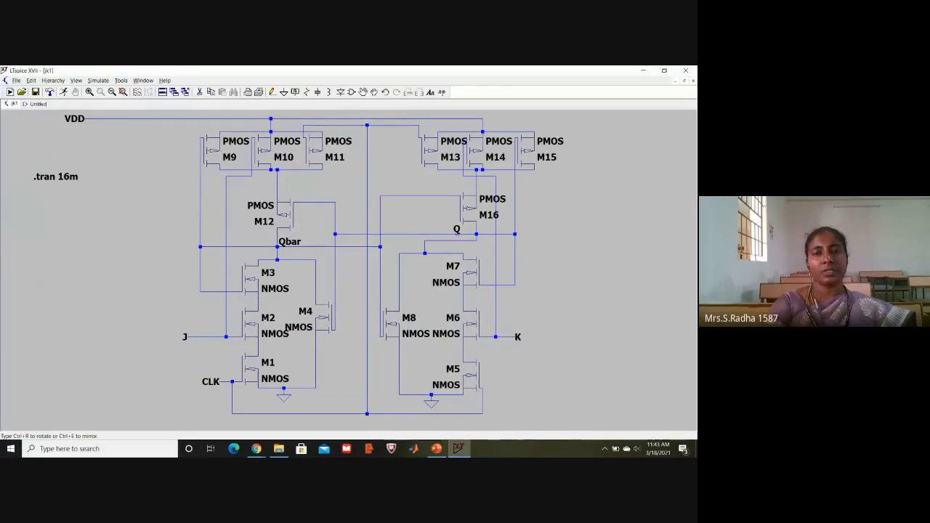
pyautogui.click(456, 231)
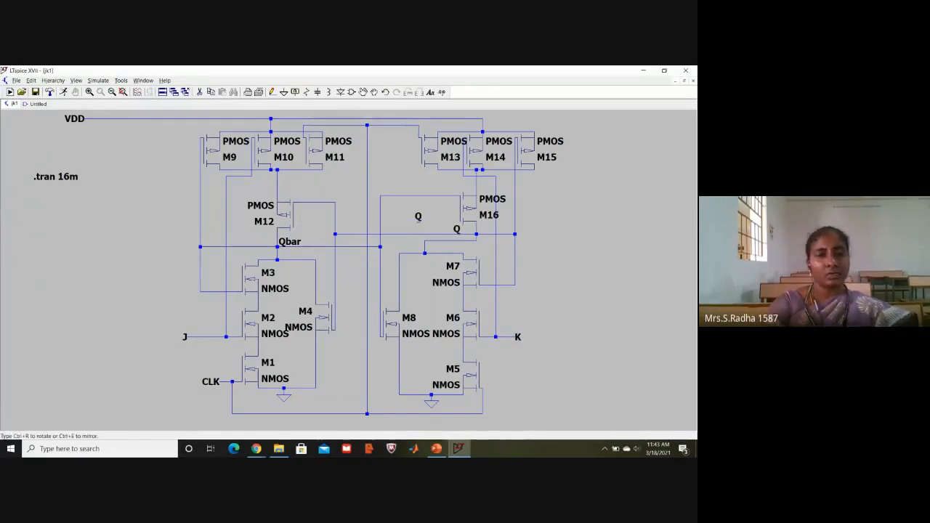
pyautogui.press('Escape')
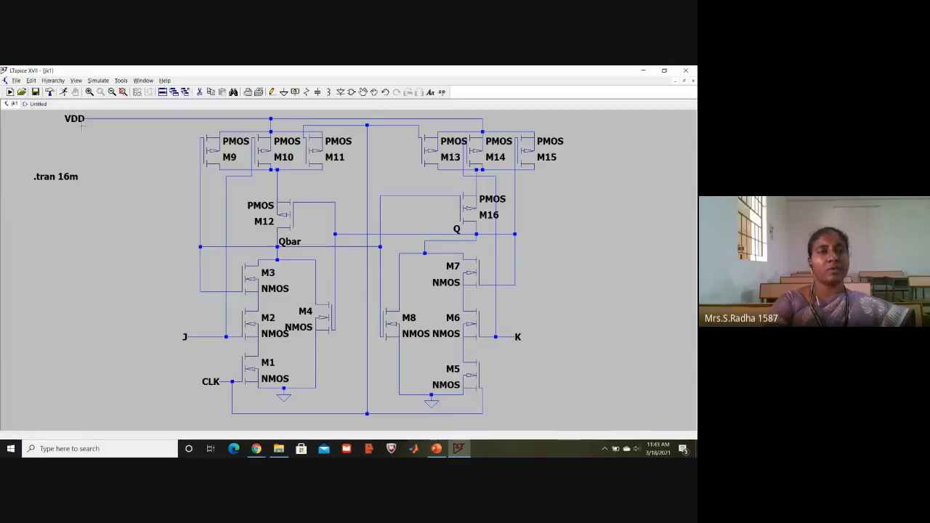
# - In the untitled symbol, place a pin labelled J to the left of the rectangle, near its upper part
pyautogui.click(36, 103)
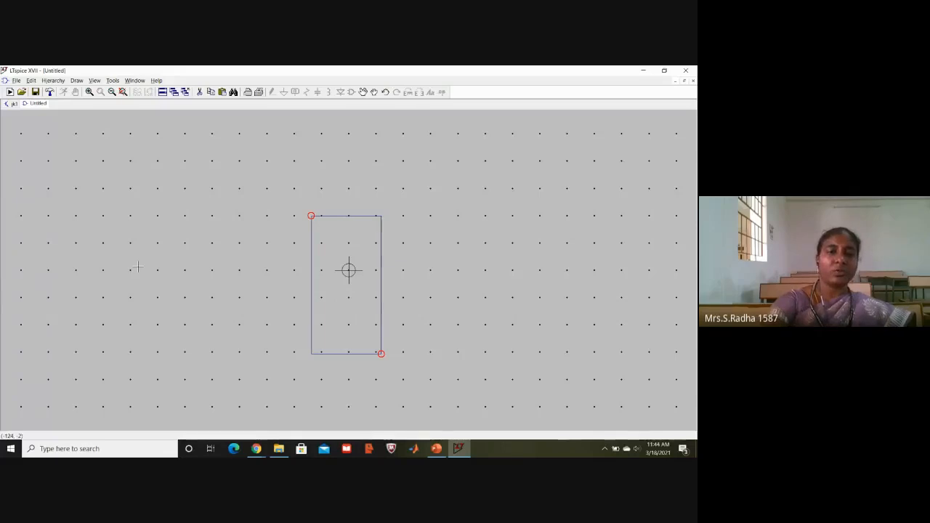
pyautogui.press('p')
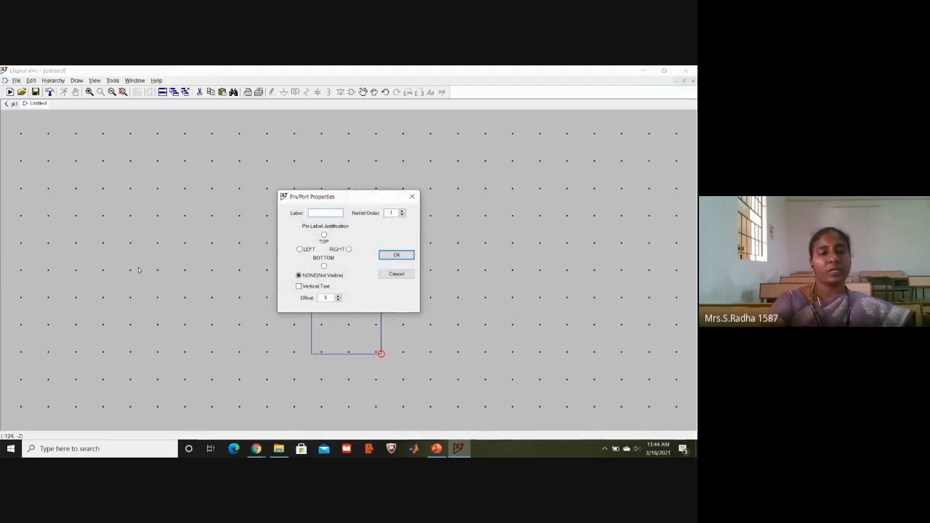
pyautogui.press('capslock')
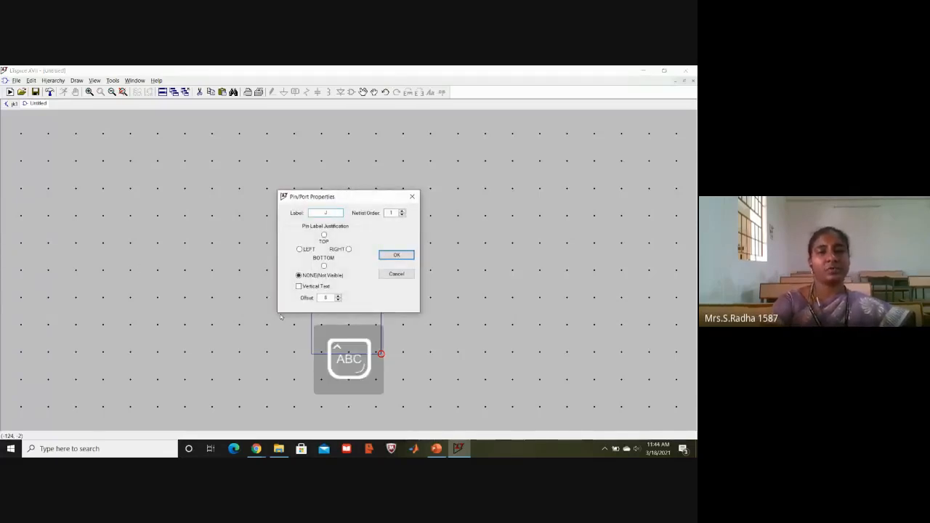
pyautogui.click(395, 255)
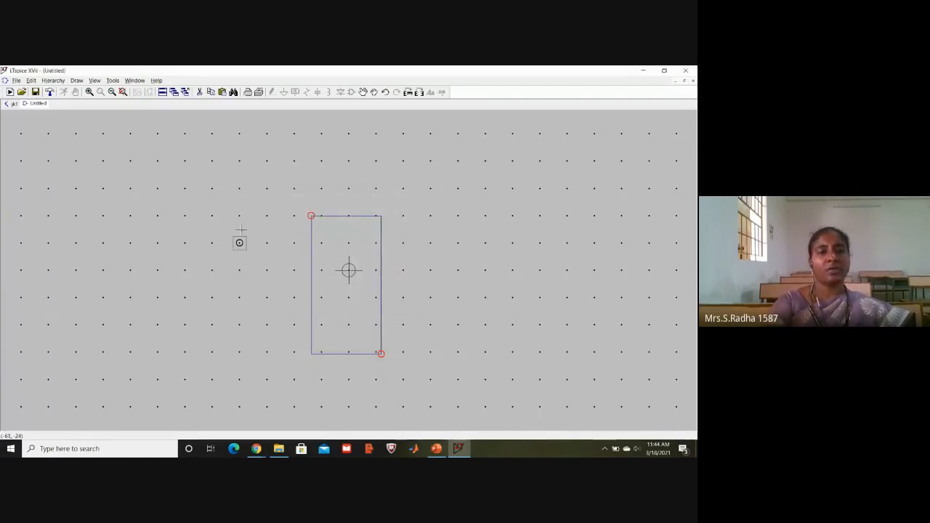
pyautogui.click(240, 231)
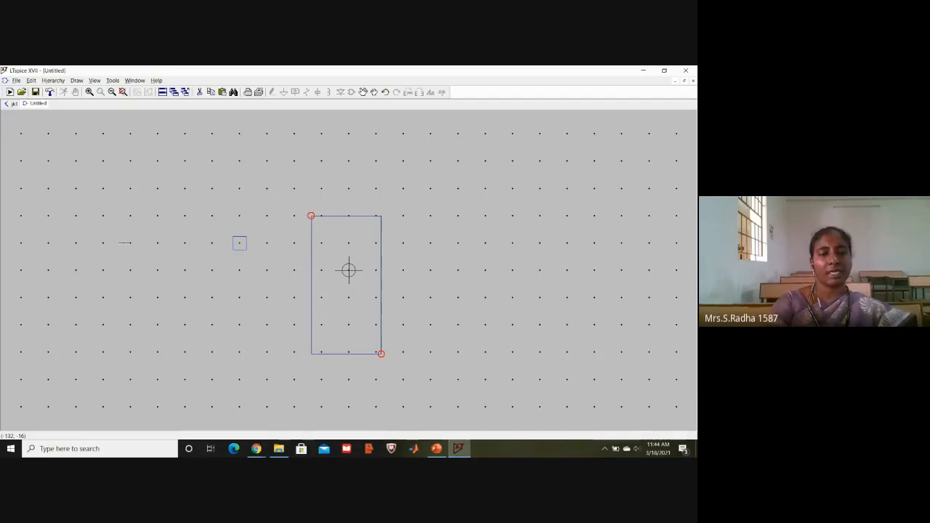
# - Add a pin labelled CLK one grid step directly below the J pin
pyautogui.click(125, 242)
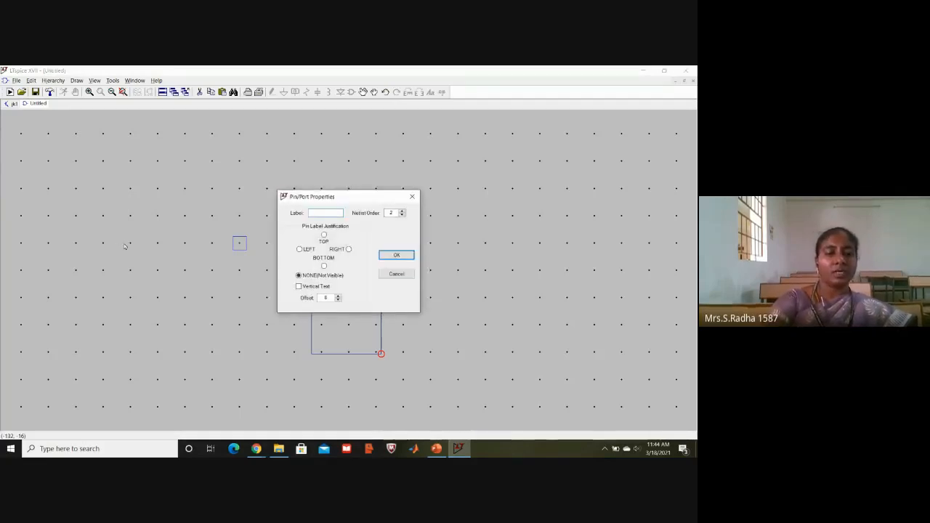
pyautogui.write('CLK')
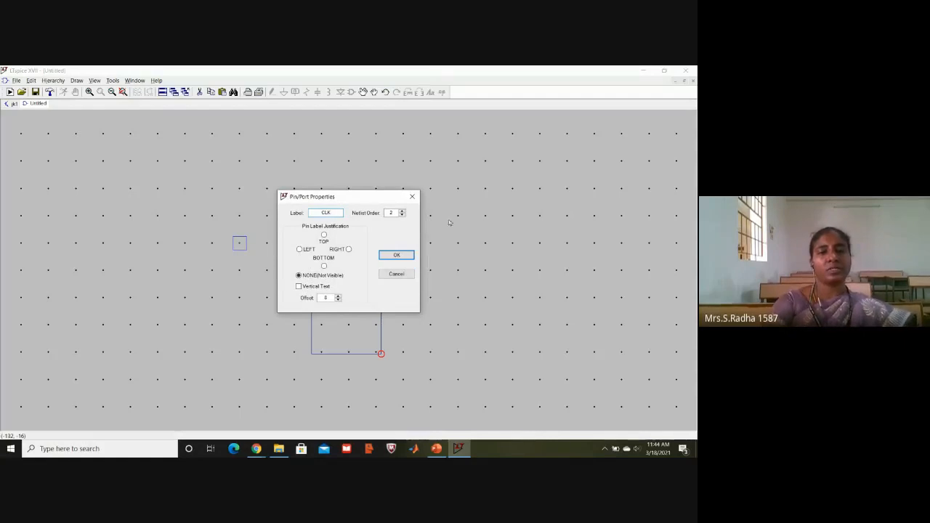
pyautogui.click(397, 255)
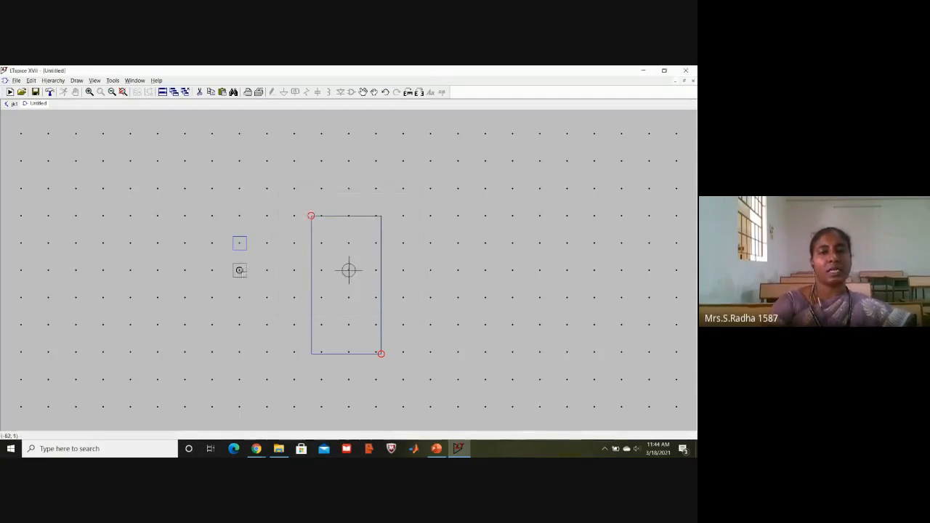
pyautogui.click(239, 271)
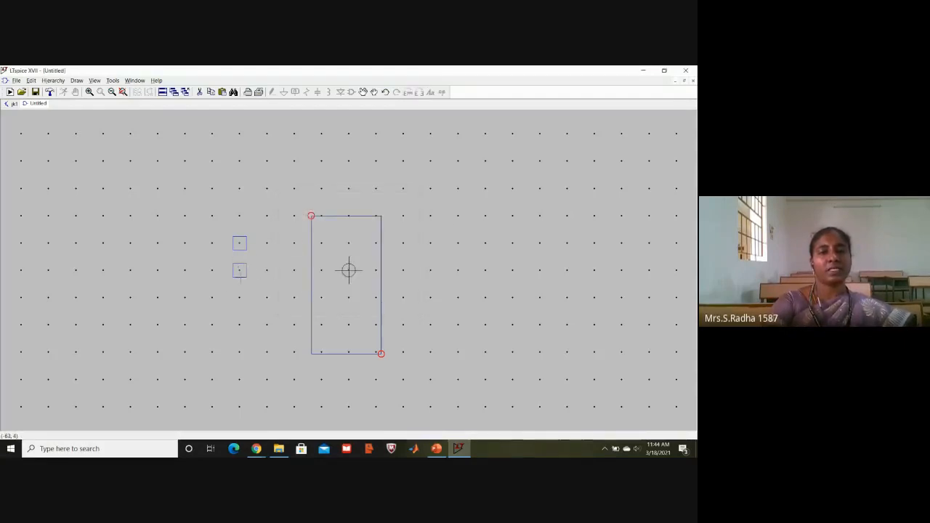
# - Add a pin labelled K one grid step directly below the CLK pin
pyautogui.click(131, 309)
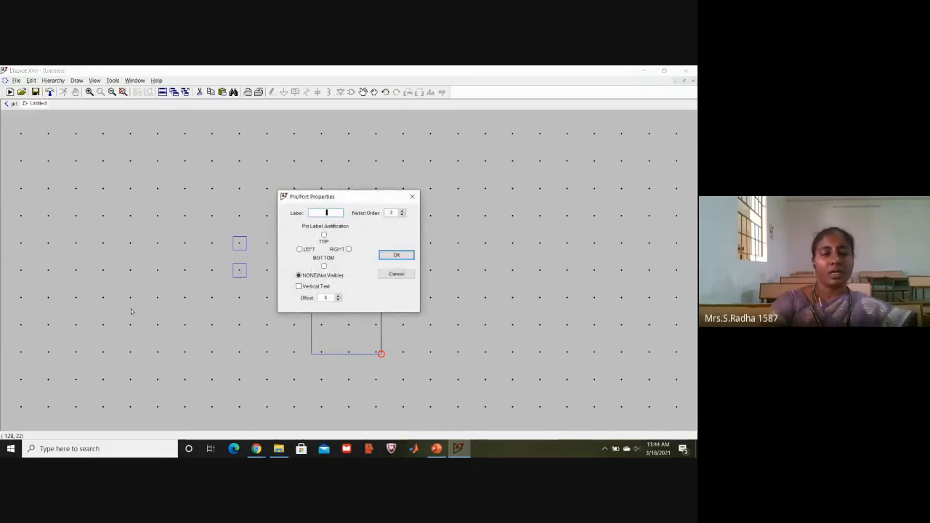
pyautogui.write('y')
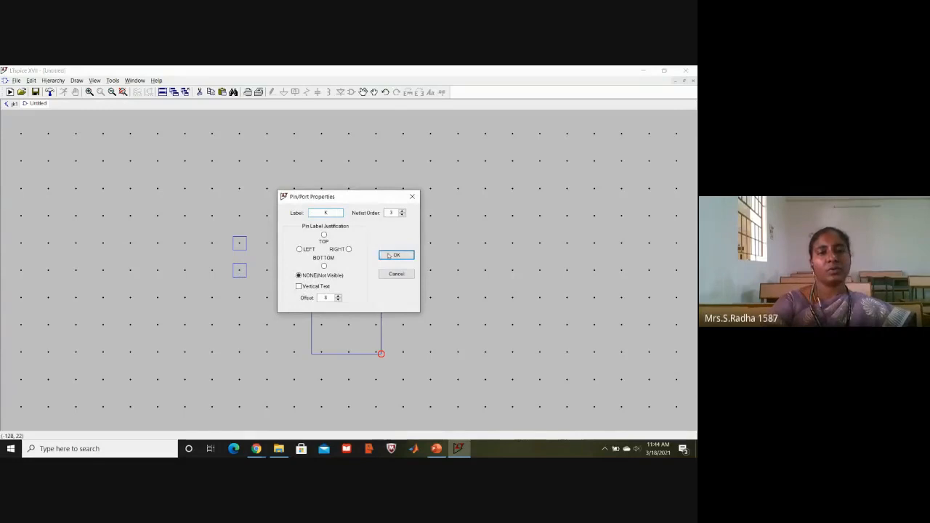
pyautogui.click(388, 256)
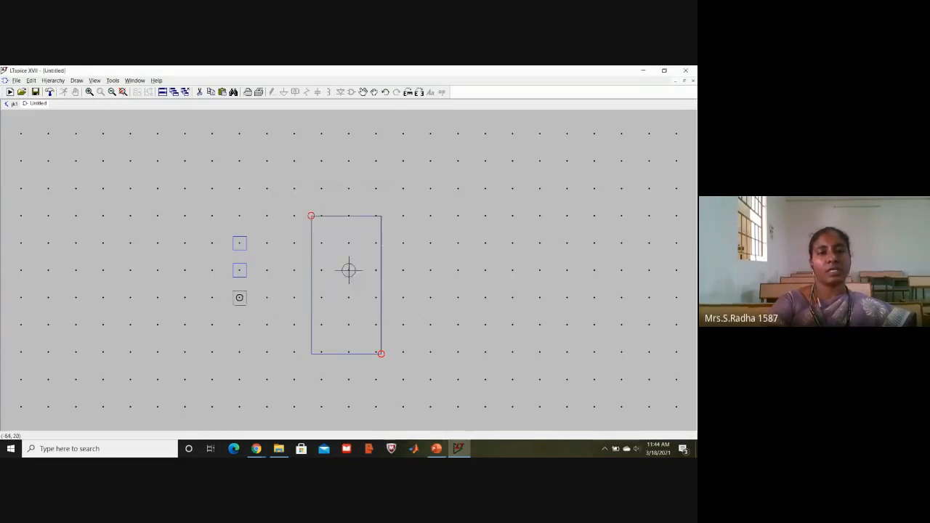
pyautogui.click(240, 297)
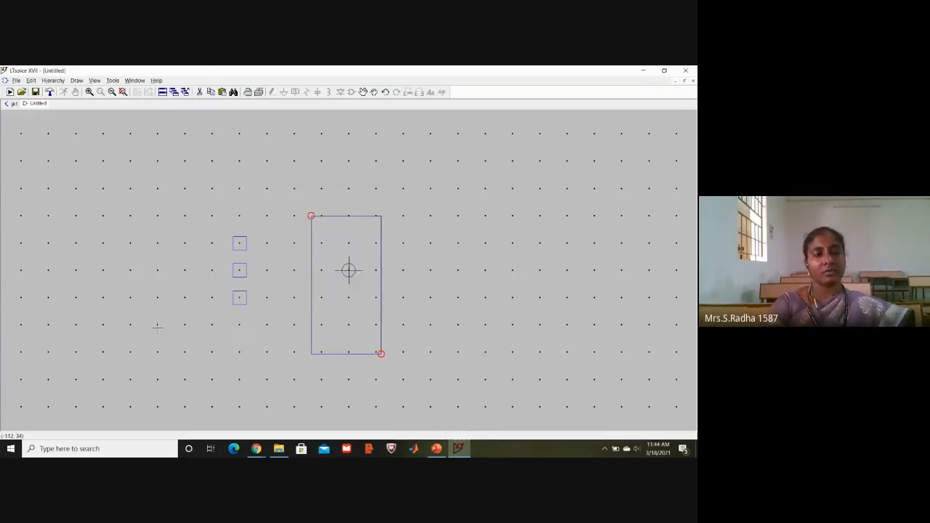
# - Add a pin labelled VDD centred above the rectangle, two grid steps from its top edge
pyautogui.write('p')
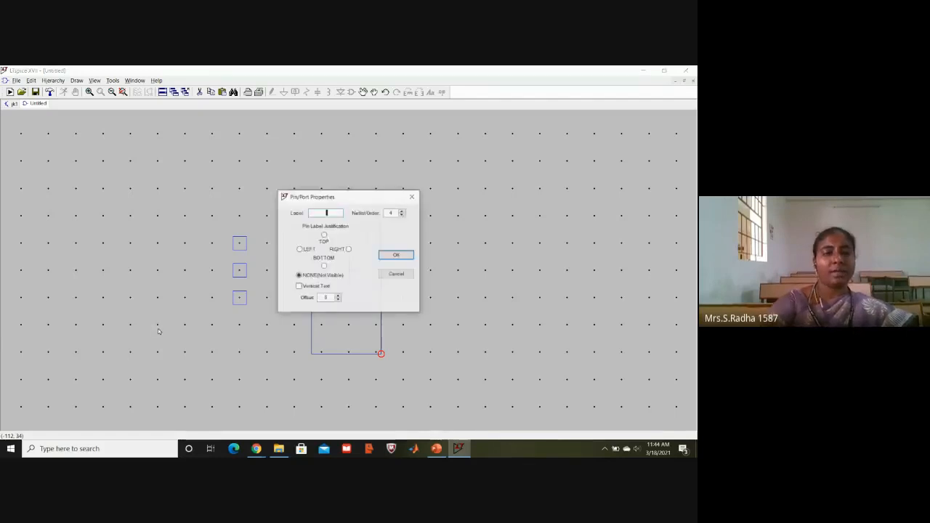
pyautogui.write('V')
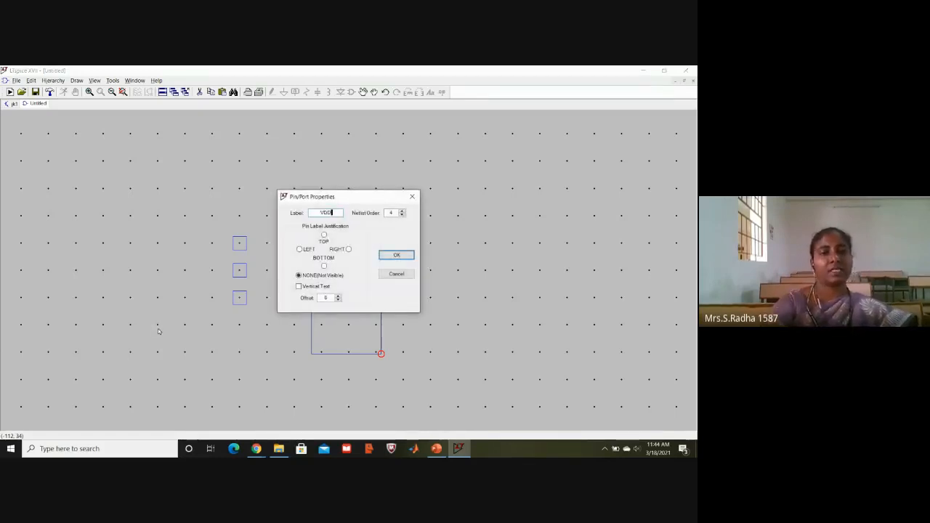
pyautogui.write('DD')
pyautogui.click(396, 255)
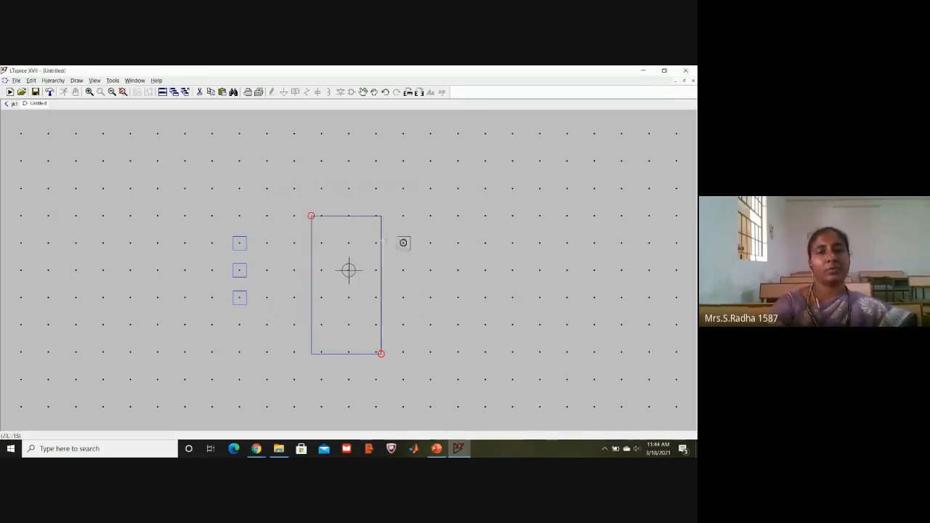
pyautogui.click(349, 160)
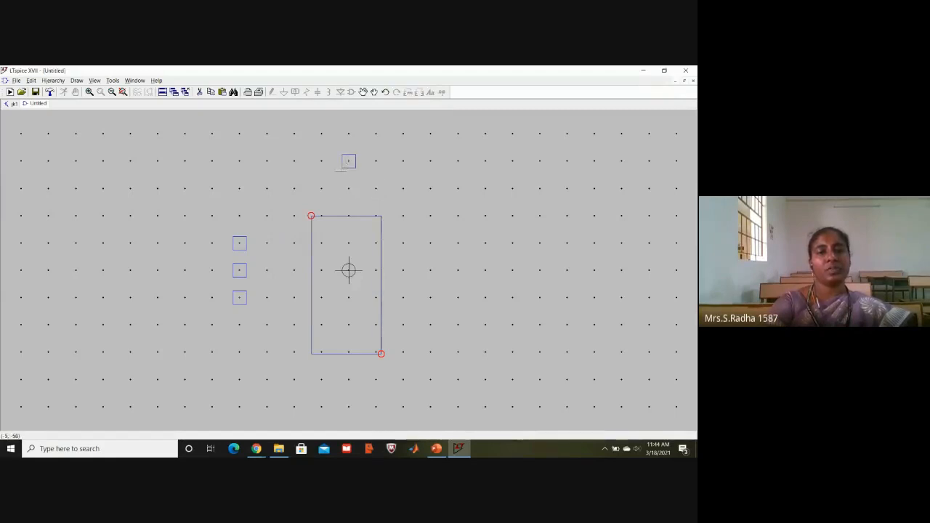
# - Place a pin labelled Qbar to the right of the rectangle, near its lower part
pyautogui.click(497, 230)
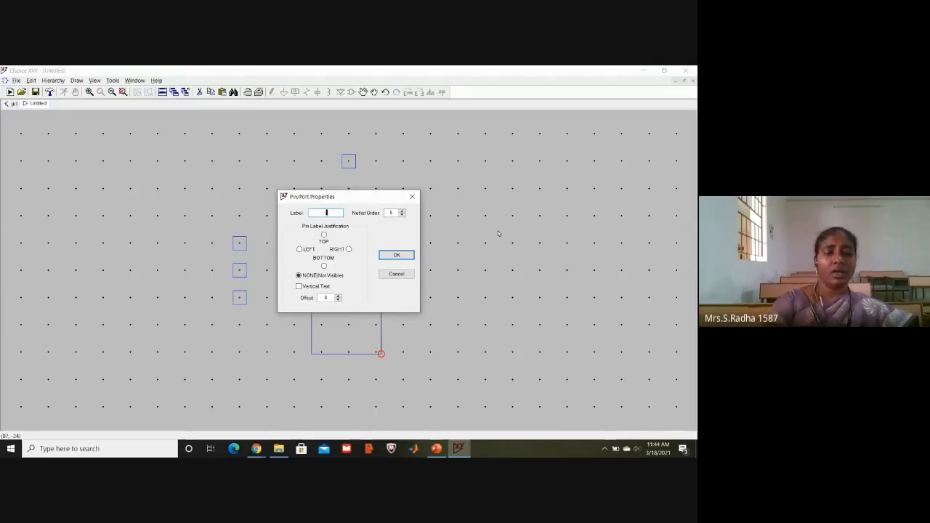
pyautogui.press('capslock')
pyautogui.write('Gbar')
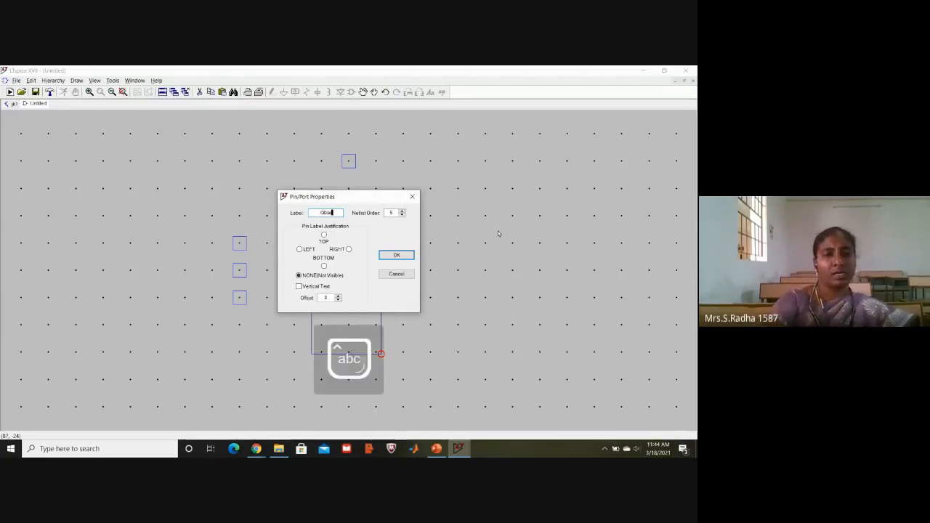
pyautogui.click(407, 255)
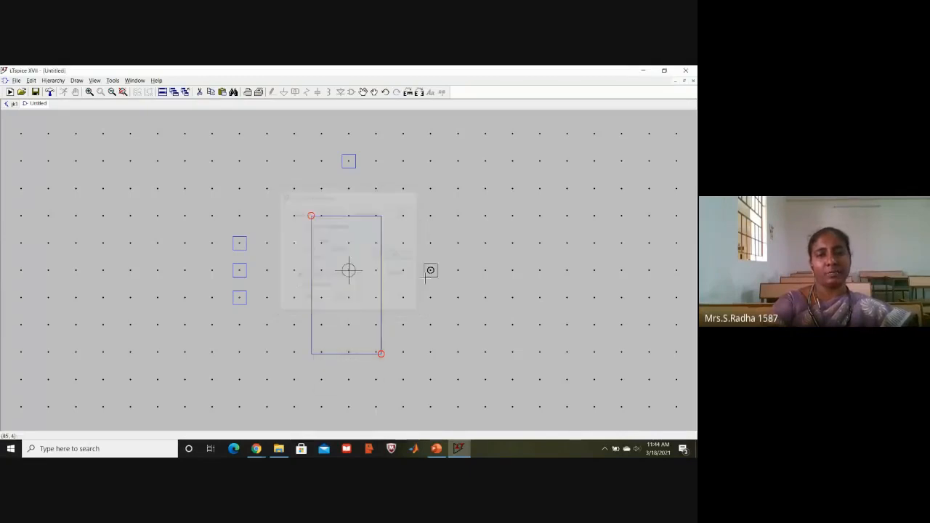
pyautogui.click(430, 325)
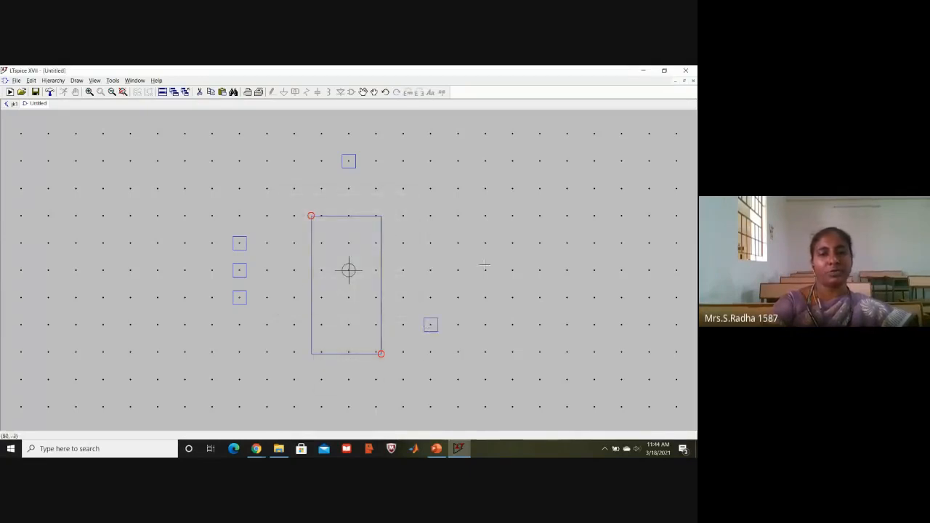
# - Place a pin labelled Q three grid steps directly above the Qbar pin, level with the J pin
pyautogui.press('p')
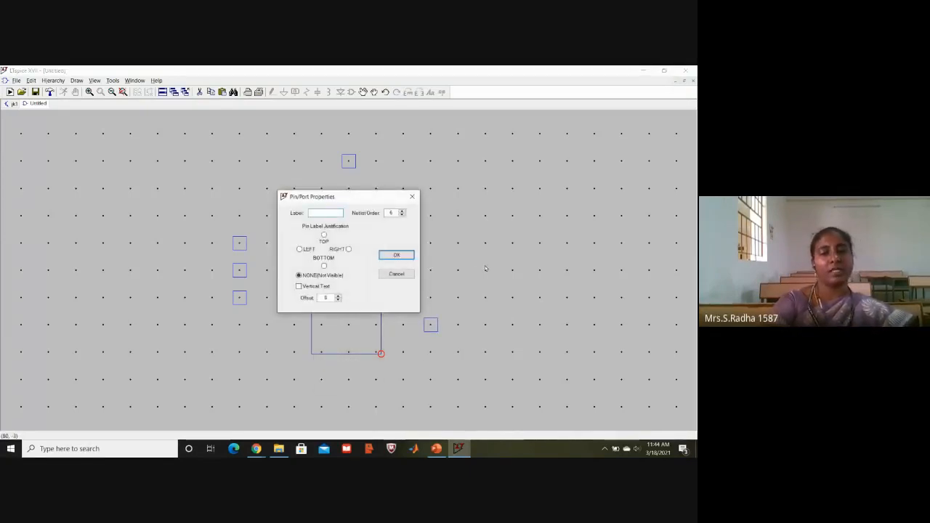
pyautogui.press('capslock')
pyautogui.write('Q')
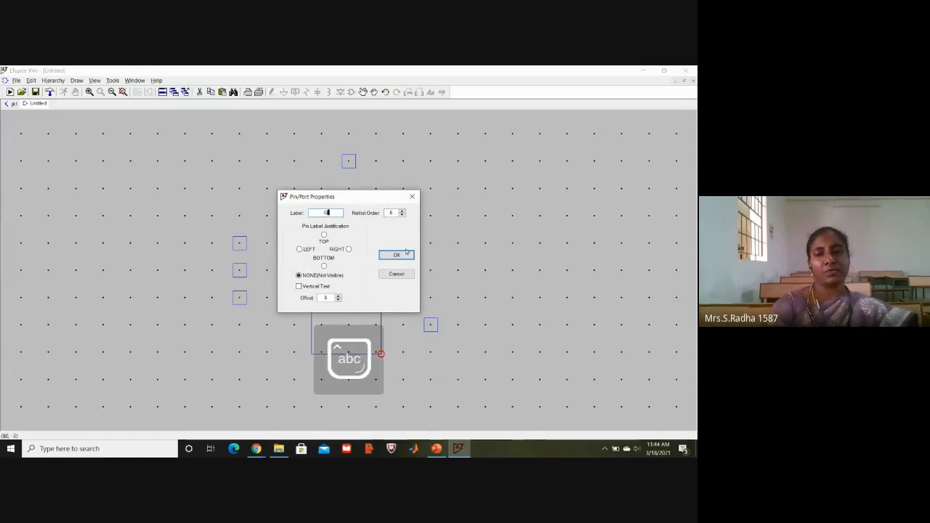
pyautogui.click(404, 254)
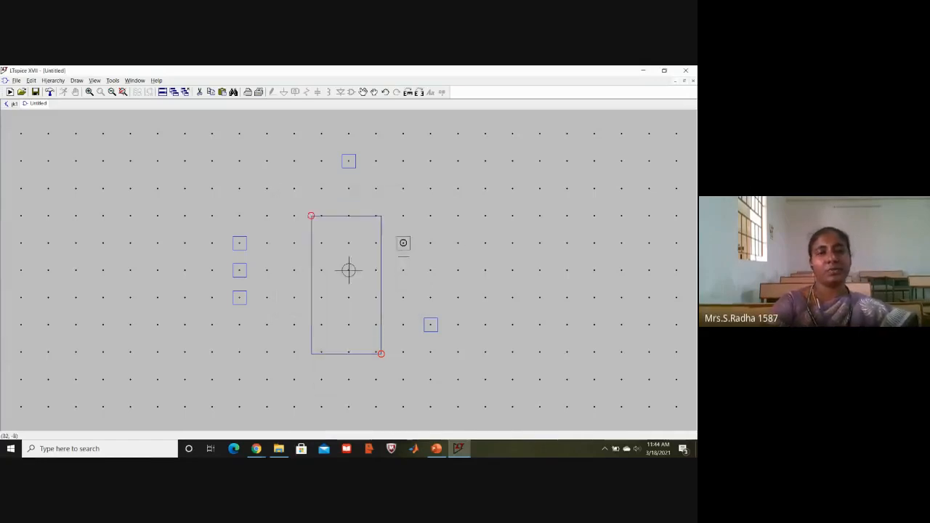
pyautogui.click(430, 243)
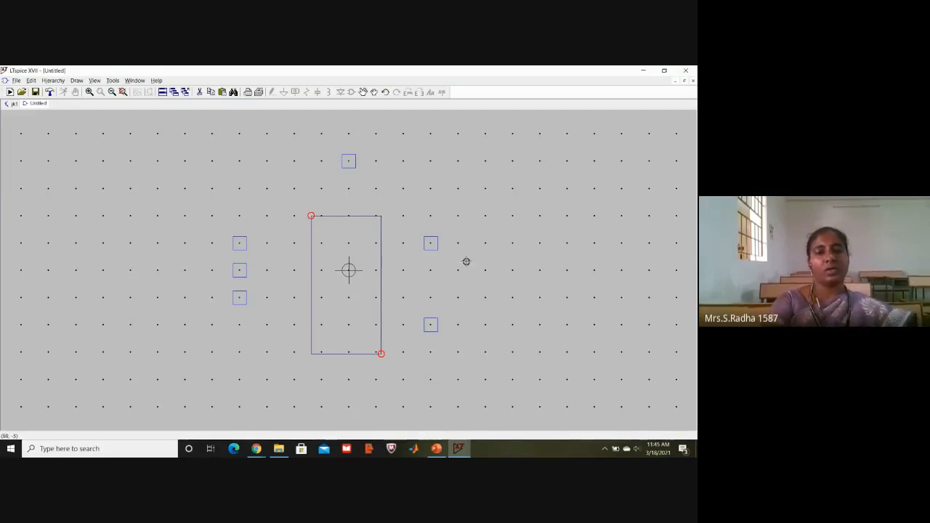
# - Draw horizontal lines joining the Q and Qbar pins to the rectangle's right edge
pyautogui.click(430, 243)
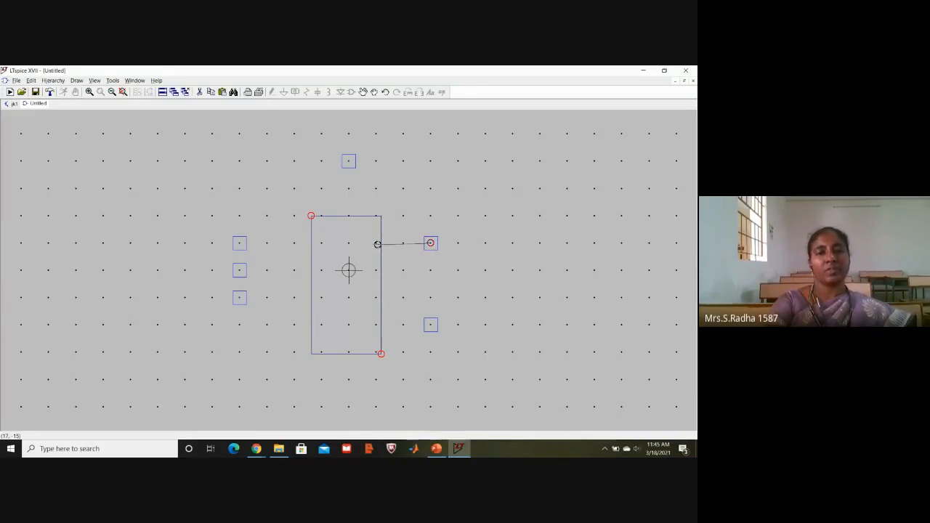
pyautogui.click(377, 245)
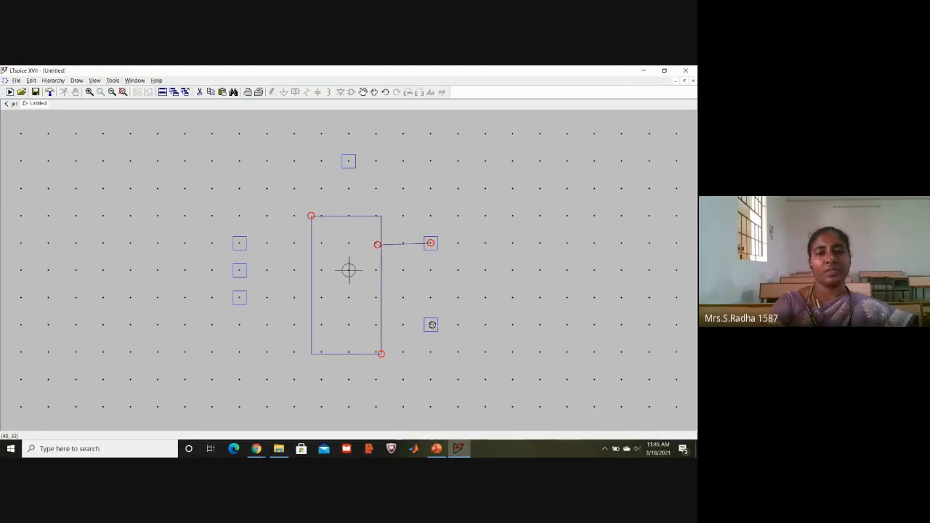
pyautogui.click(430, 324)
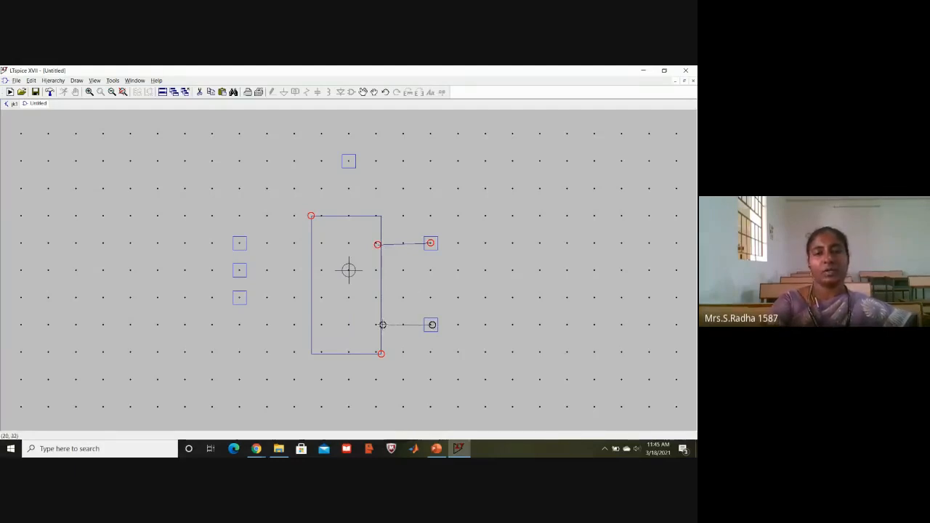
pyautogui.click(383, 325)
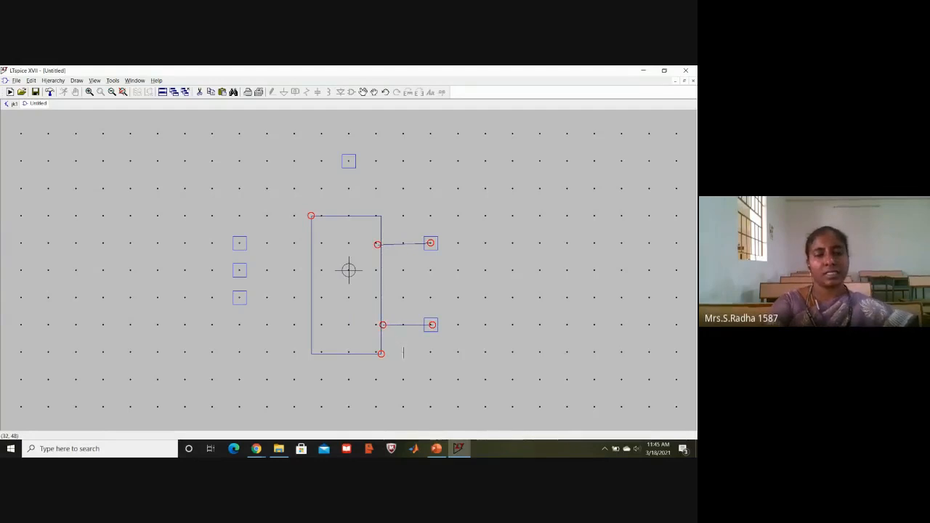
# - Draw lines joining the J, CLK and K pins to the rectangle's left edge and the VDD pin to its top edge
pyautogui.click(240, 244)
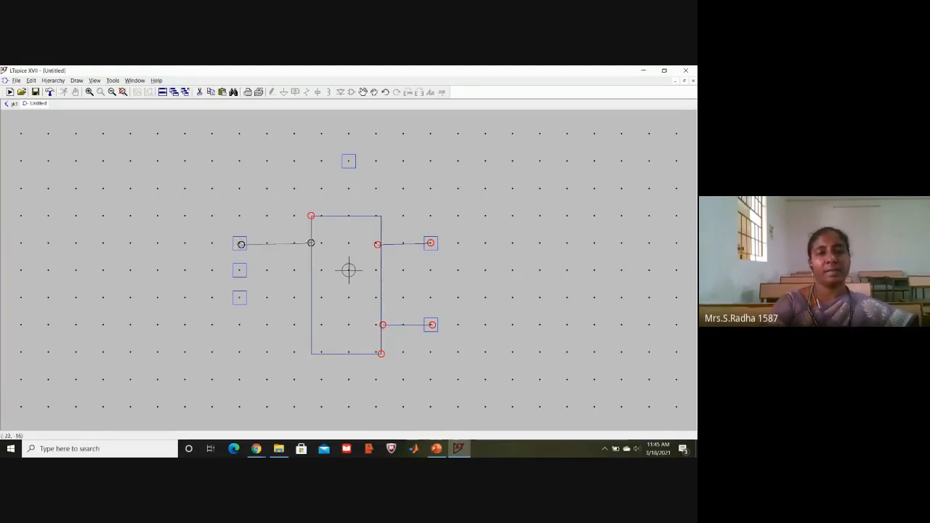
pyautogui.click(310, 243)
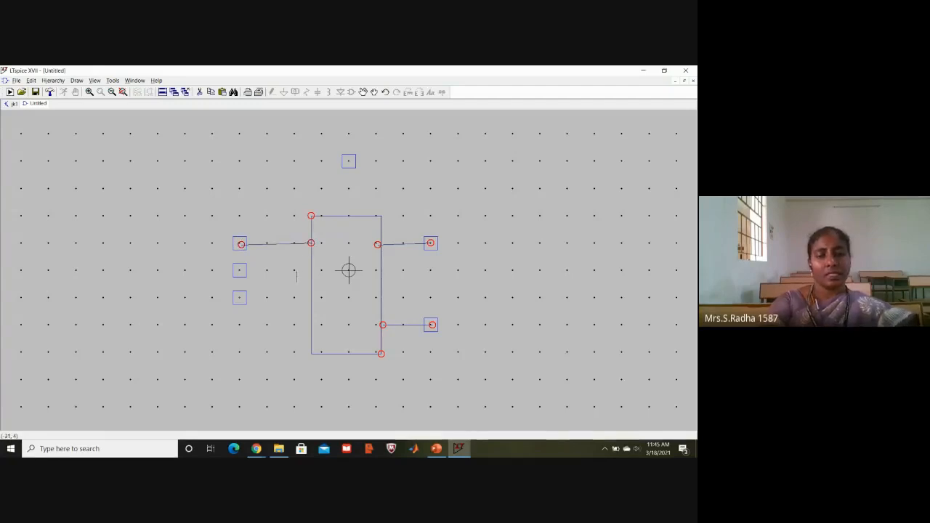
pyautogui.click(240, 270)
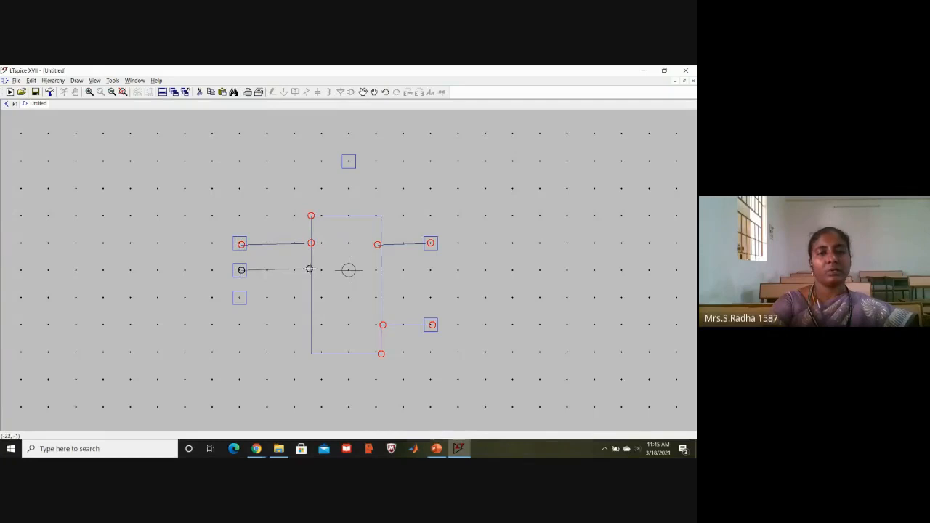
pyautogui.click(310, 270)
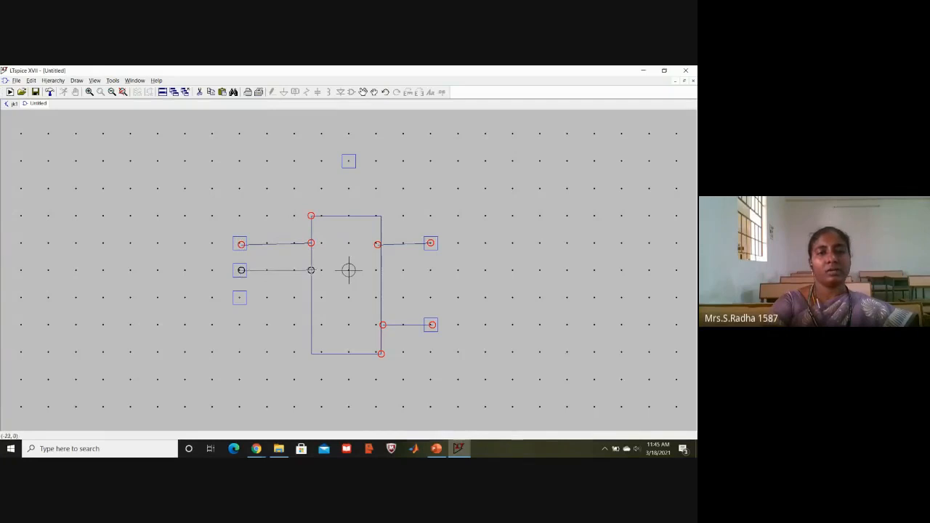
pyautogui.rightClick(299, 291)
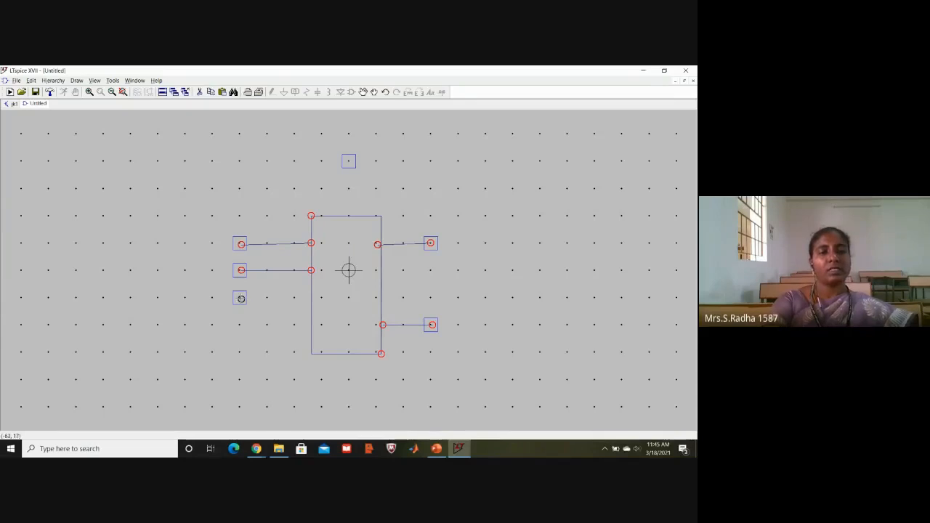
pyautogui.click(241, 298)
pyautogui.click(310, 299)
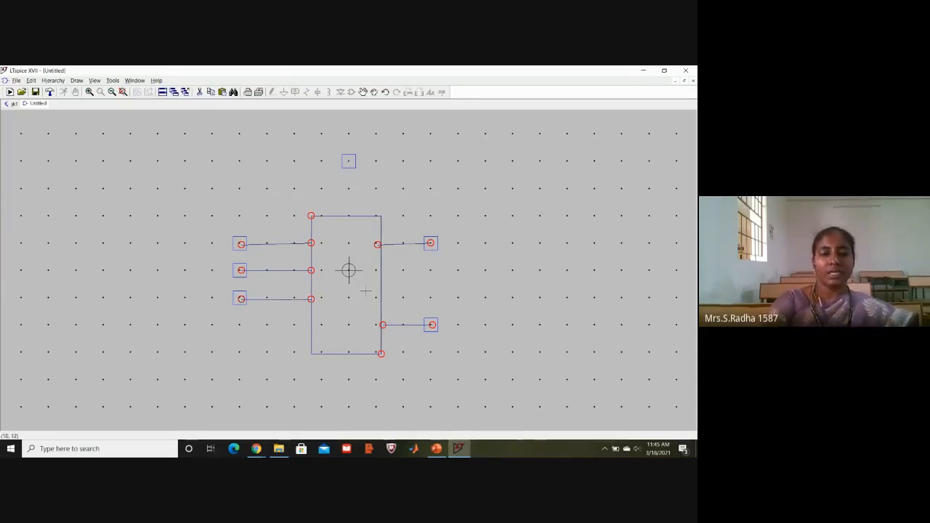
pyautogui.click(349, 162)
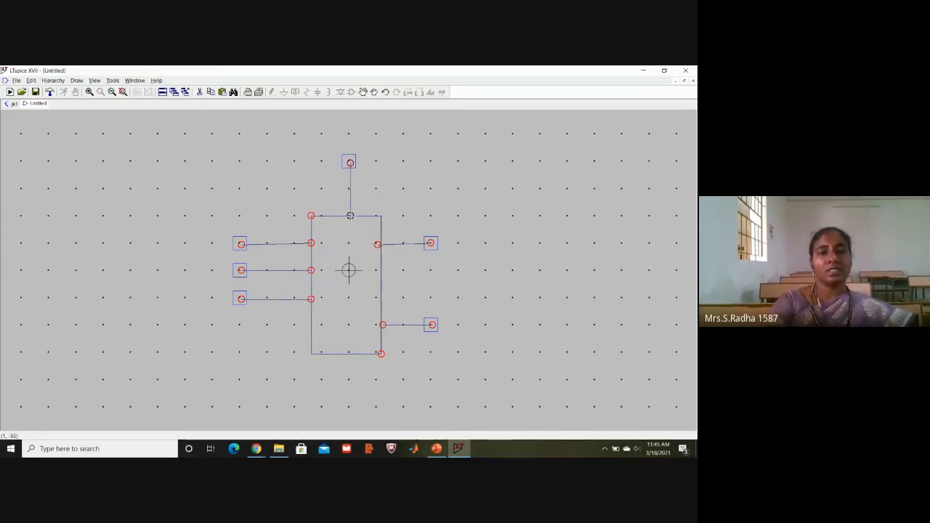
pyautogui.click(350, 215)
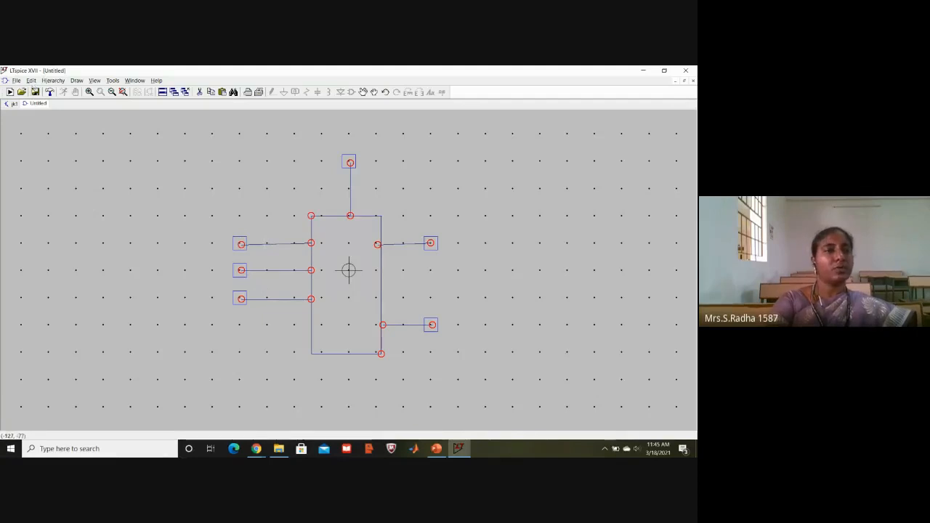
# - Save the symbol as jk1 in the LTspiceXVII documents folder, as a schematic symbol file (.asy)
pyautogui.click(16, 81)
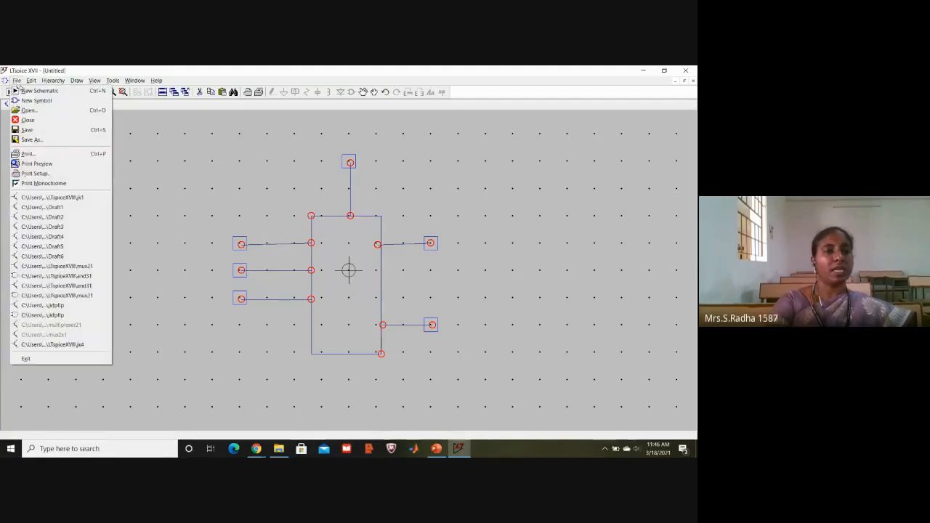
pyautogui.click(49, 140)
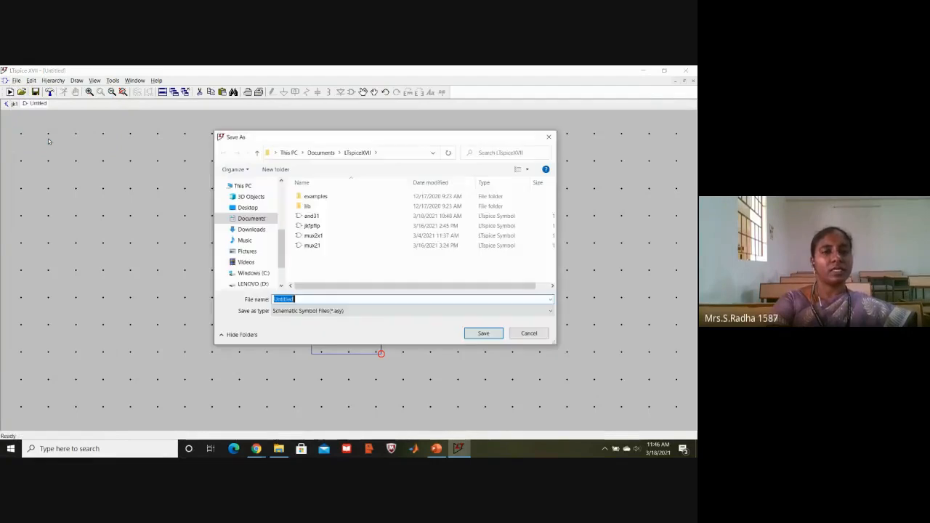
pyautogui.write('jk1')
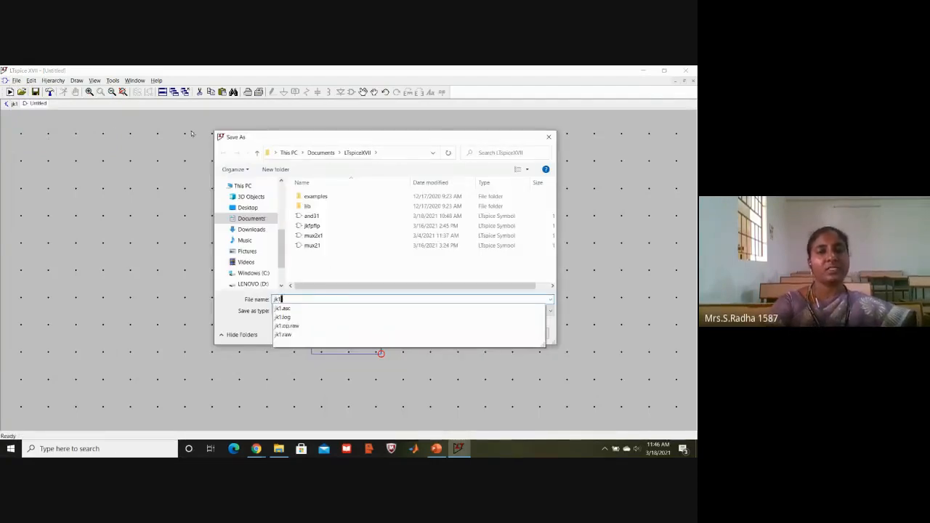
pyautogui.click(347, 270)
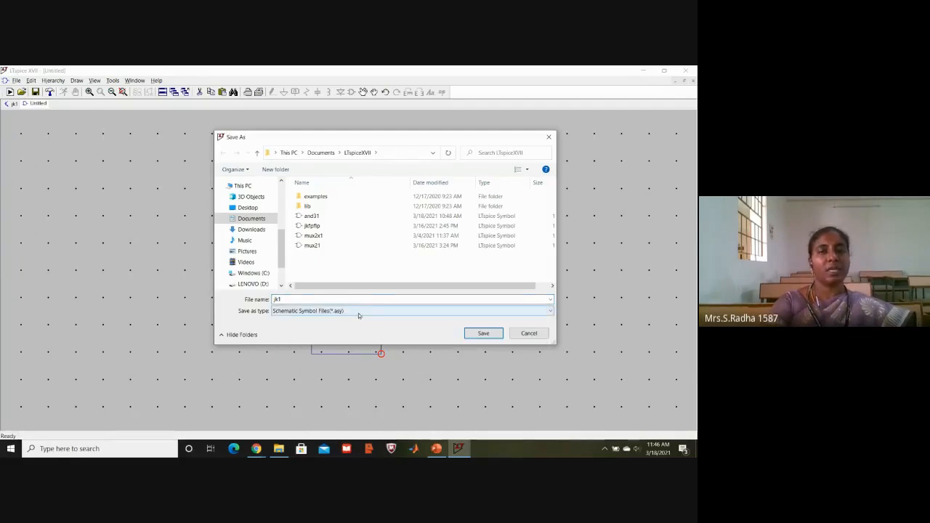
pyautogui.click(483, 333)
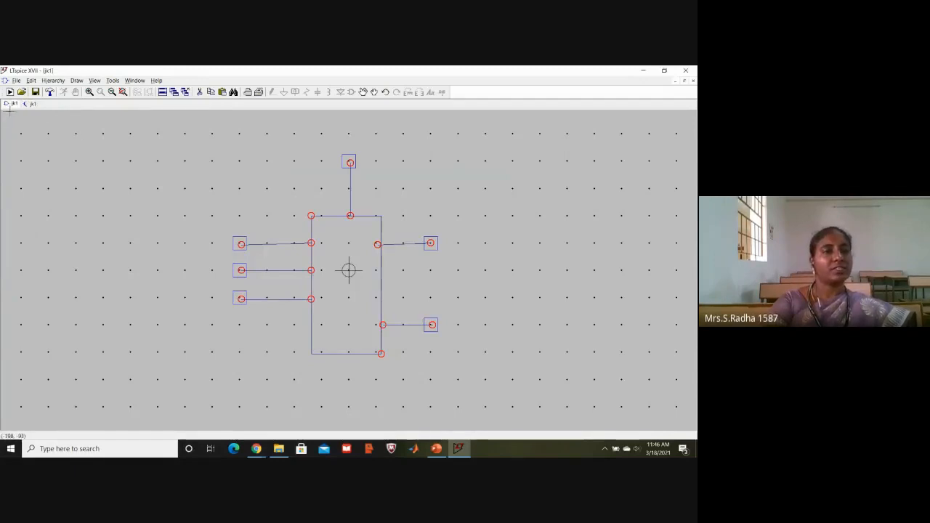
# - Set the symbol type of jk1 to Cell in its symbol attributes
pyautogui.click(31, 80)
pyautogui.moveTo(76, 115)
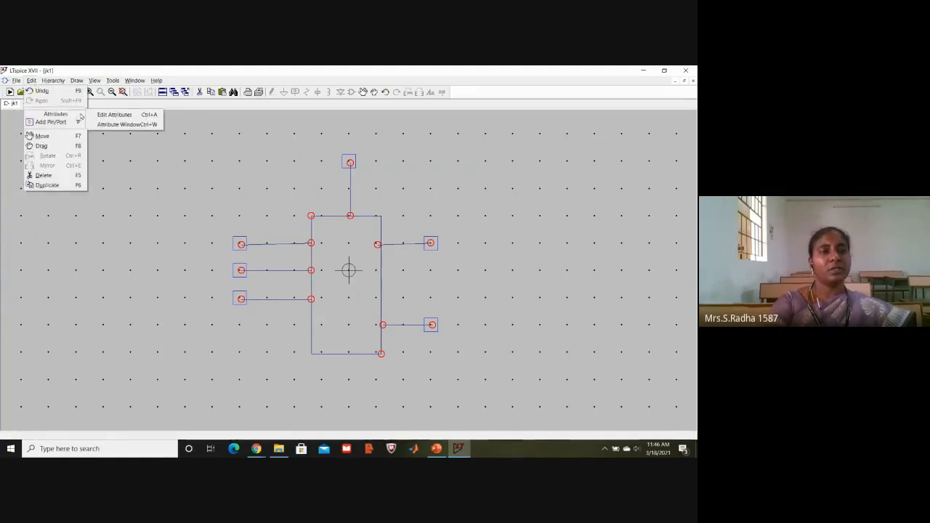
pyautogui.click(111, 116)
pyautogui.click(342, 188)
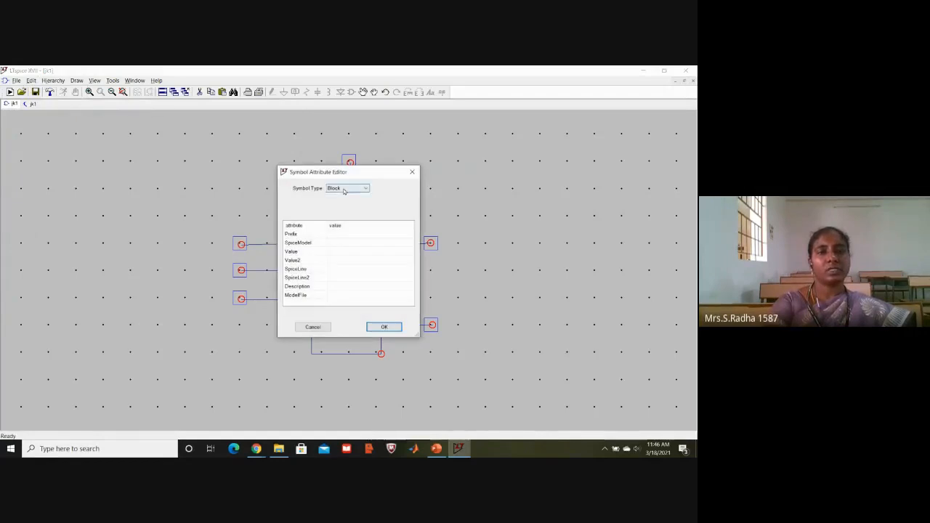
pyautogui.click(346, 202)
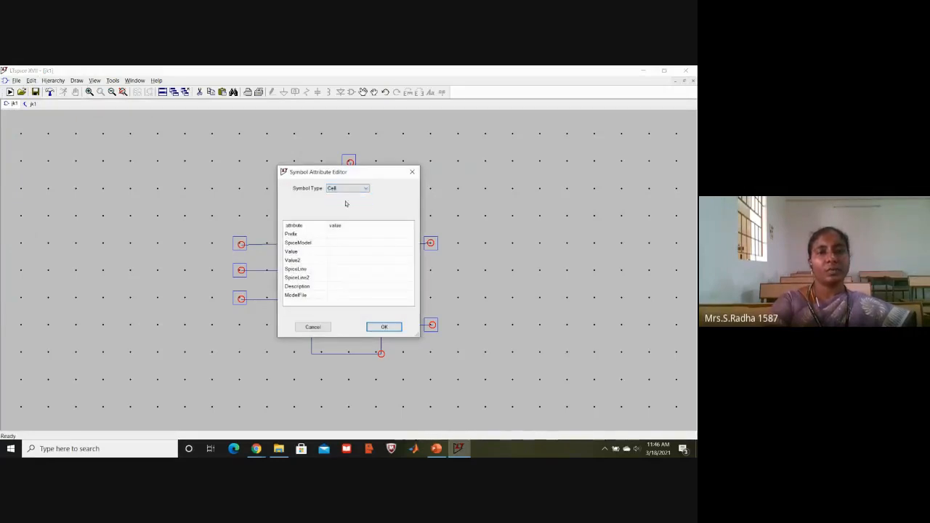
pyautogui.click(382, 327)
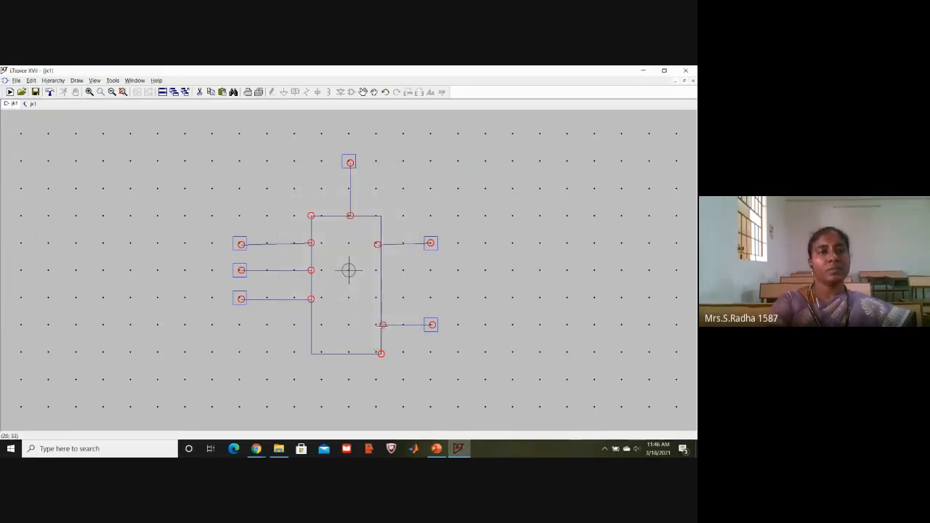
# - Add an InstName attribute window to the jk1 symbol and place it just above the Q pin, outside the body
pyautogui.click(31, 80)
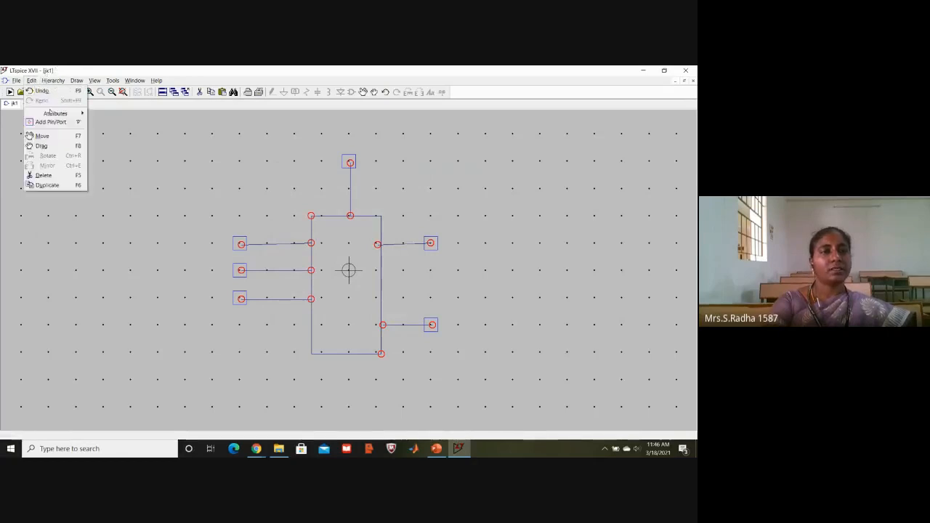
pyautogui.moveTo(55, 114)
pyautogui.click(127, 122)
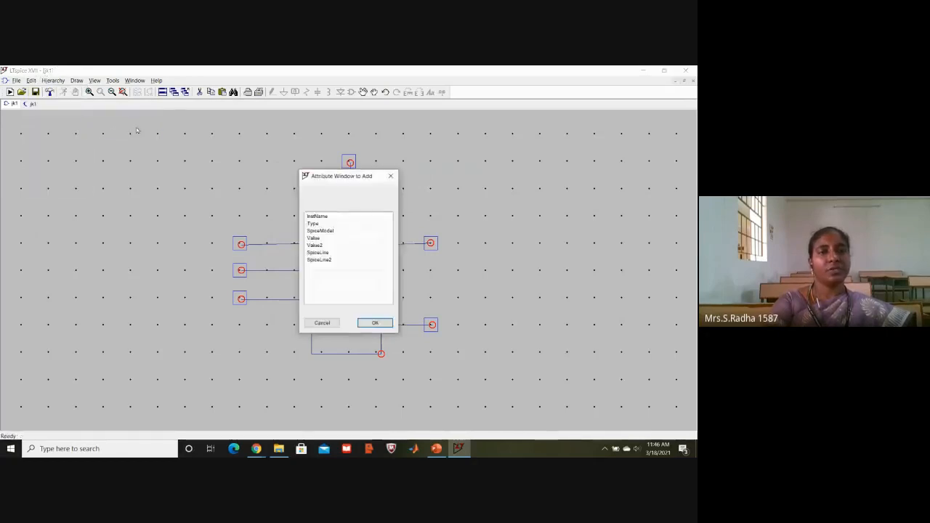
pyautogui.click(318, 217)
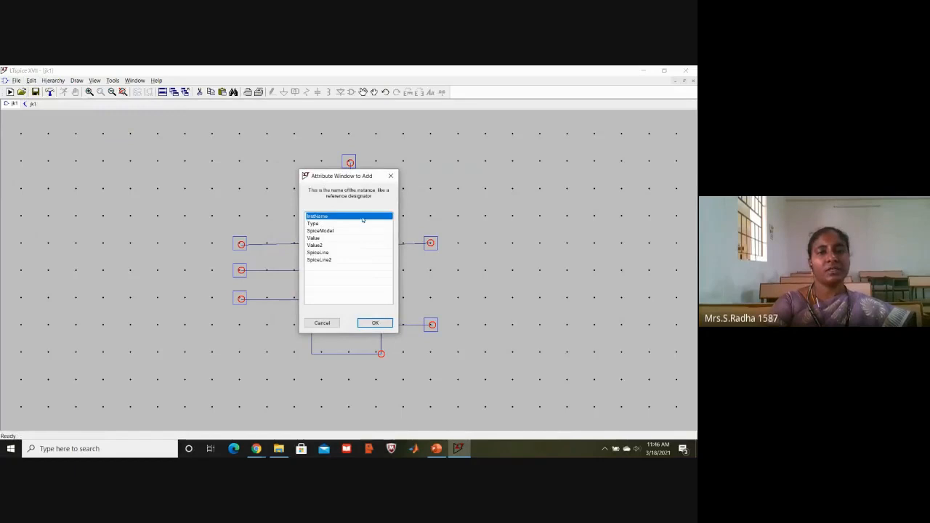
pyautogui.click(374, 323)
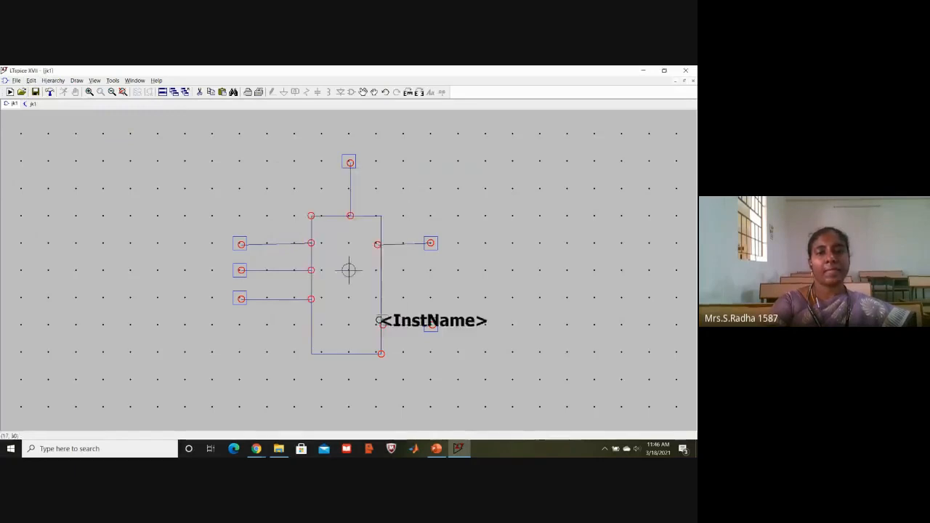
pyautogui.press('Right')
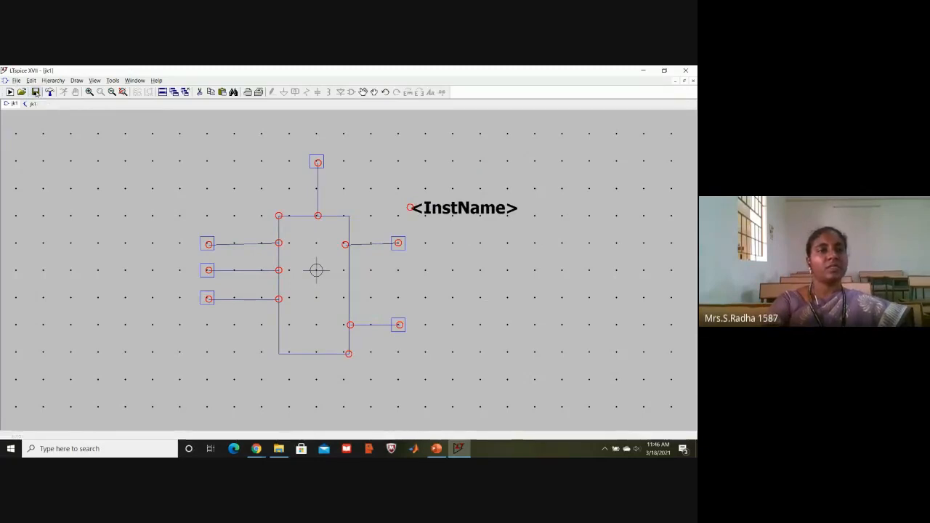
# - Start a new schematic and choose the jk1 symbol from the Documents\LTspiceXVII directory as the component to insert
pyautogui.click(31, 104)
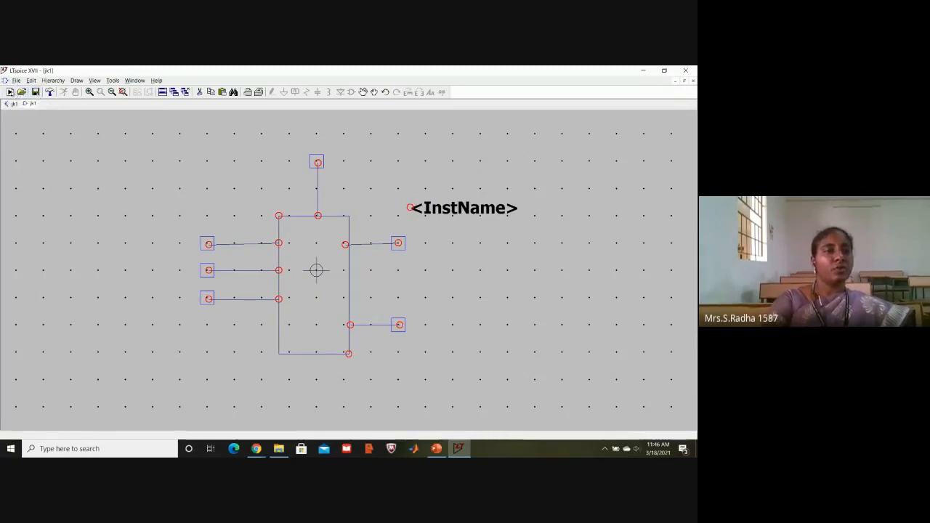
pyautogui.click(10, 92)
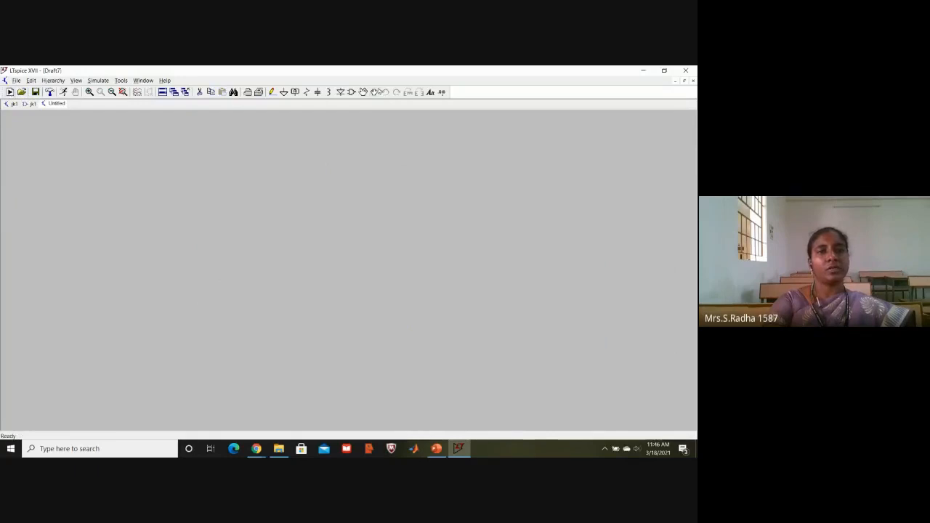
pyautogui.click(352, 93)
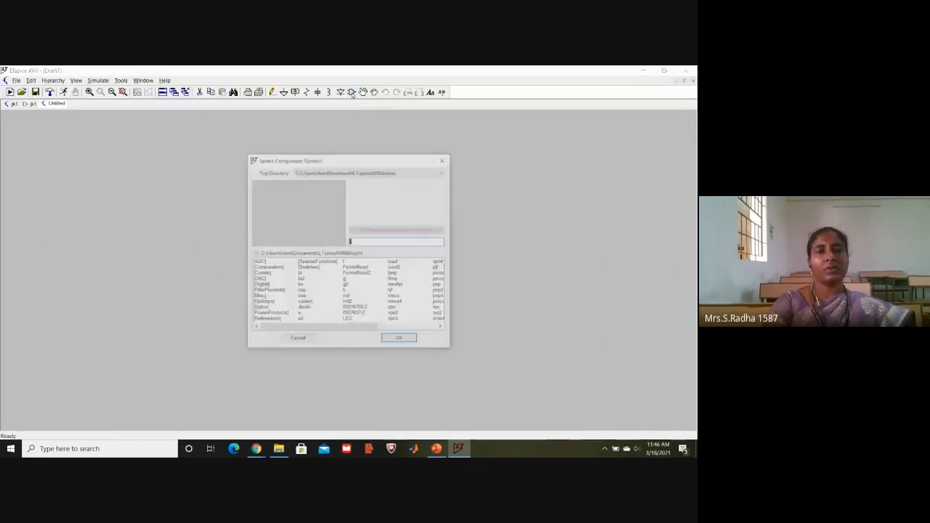
pyautogui.click(391, 174)
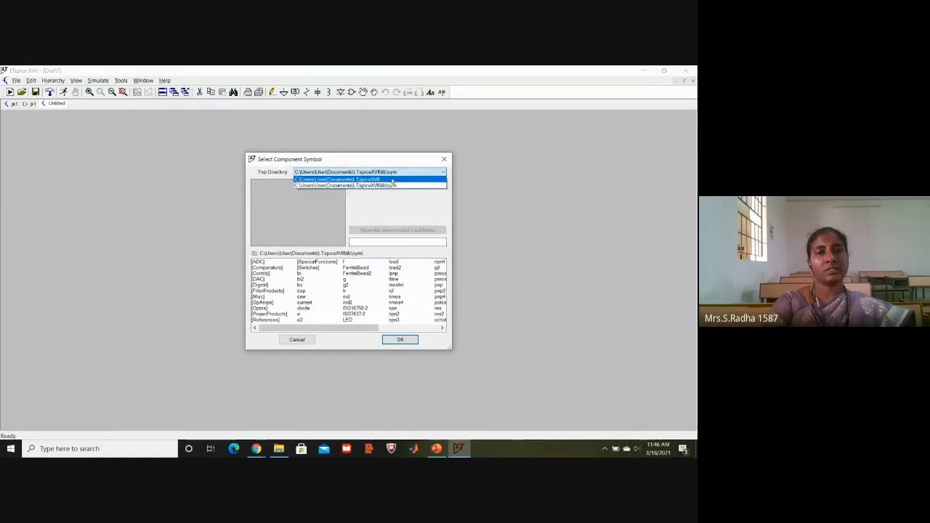
pyautogui.click(390, 180)
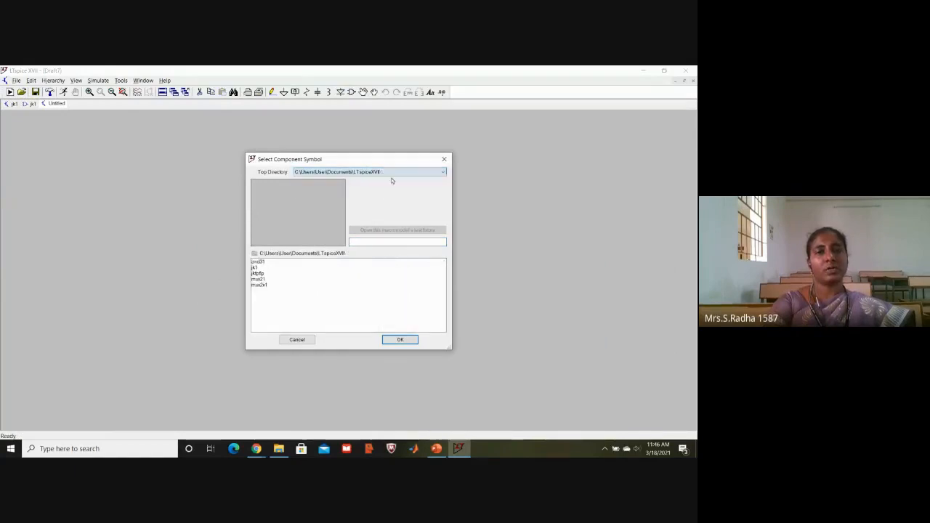
pyautogui.click(254, 267)
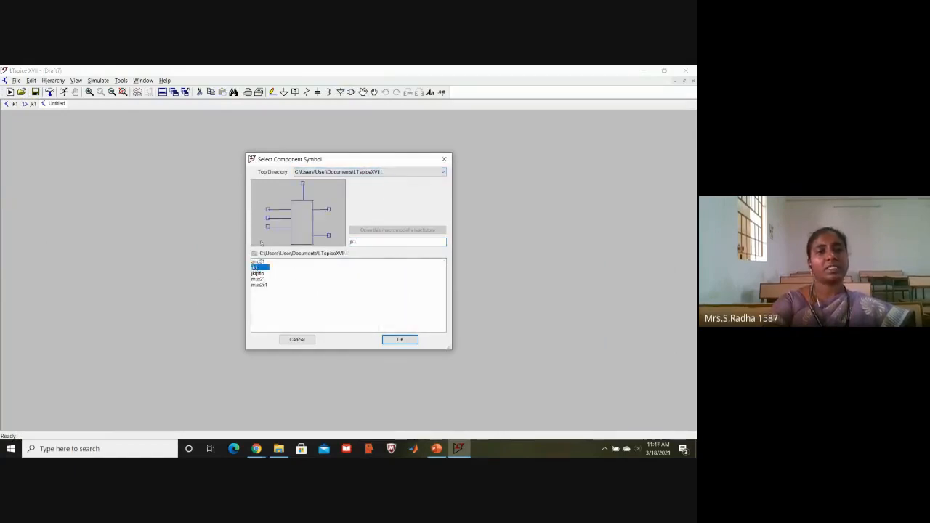
pyautogui.click(399, 340)
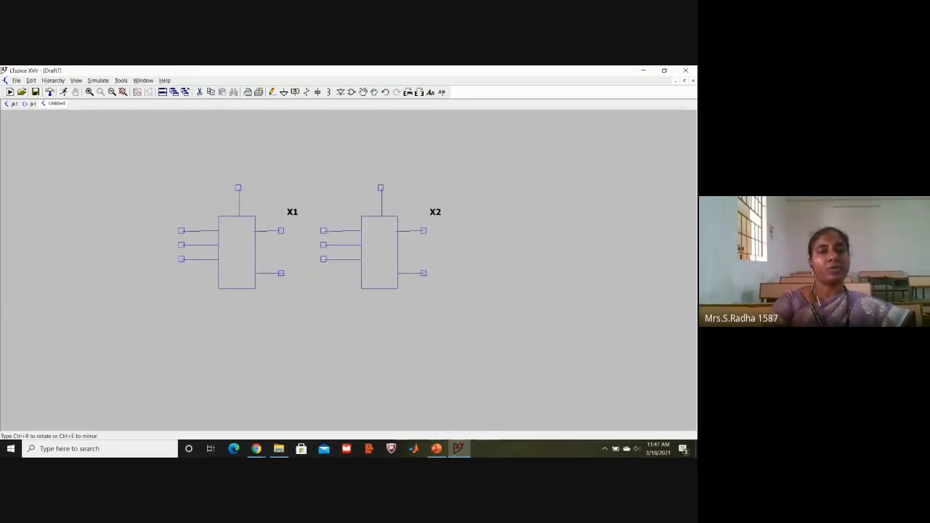
# - Place three jk1 flip-flop instances side by side in a horizontal row on the new schematic
pyautogui.click(379, 252)
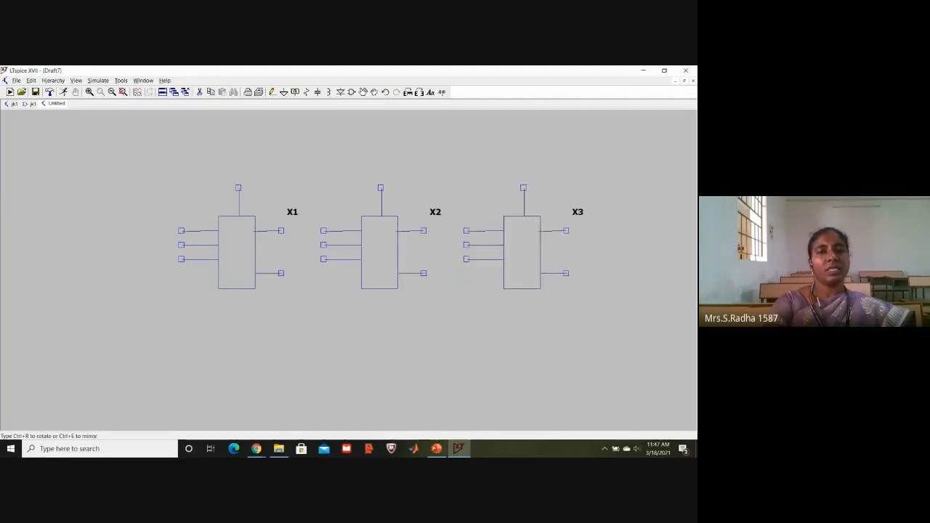
pyautogui.click(521, 252)
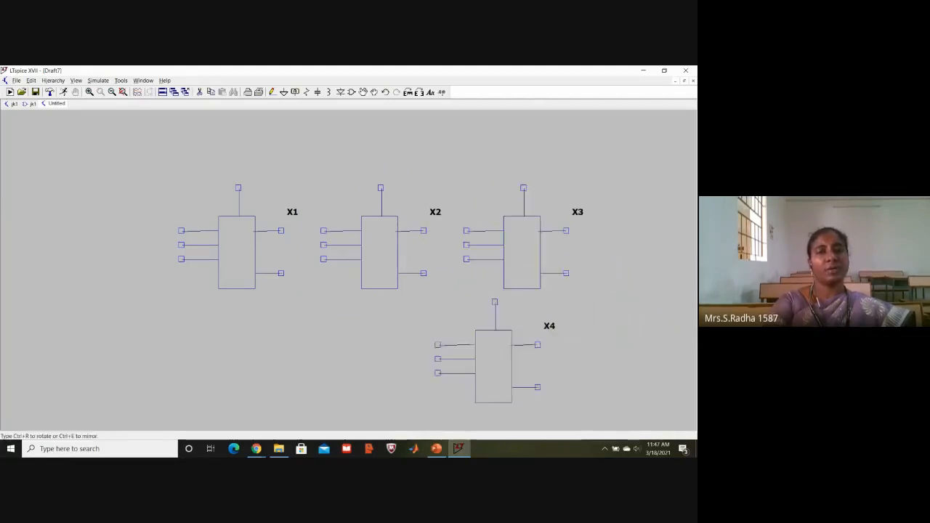
pyautogui.press('Escape')
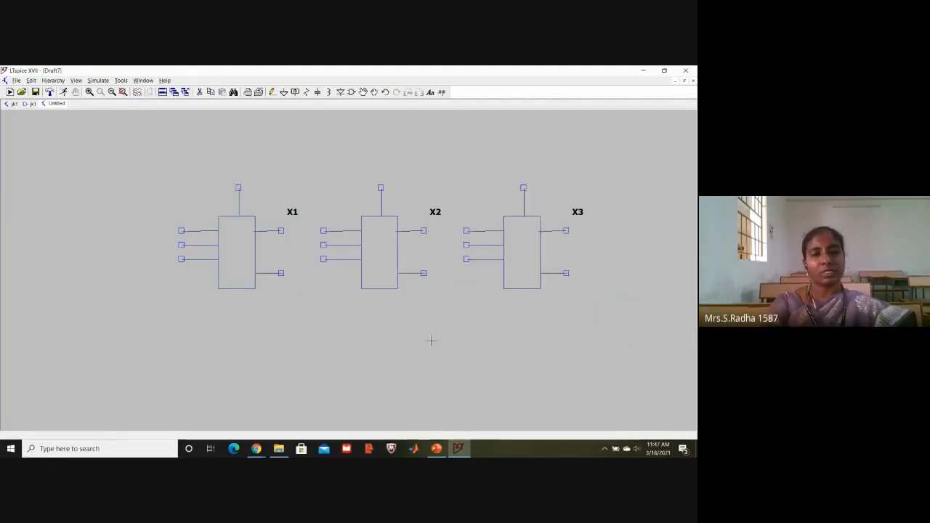
pyautogui.moveTo(256, 448)
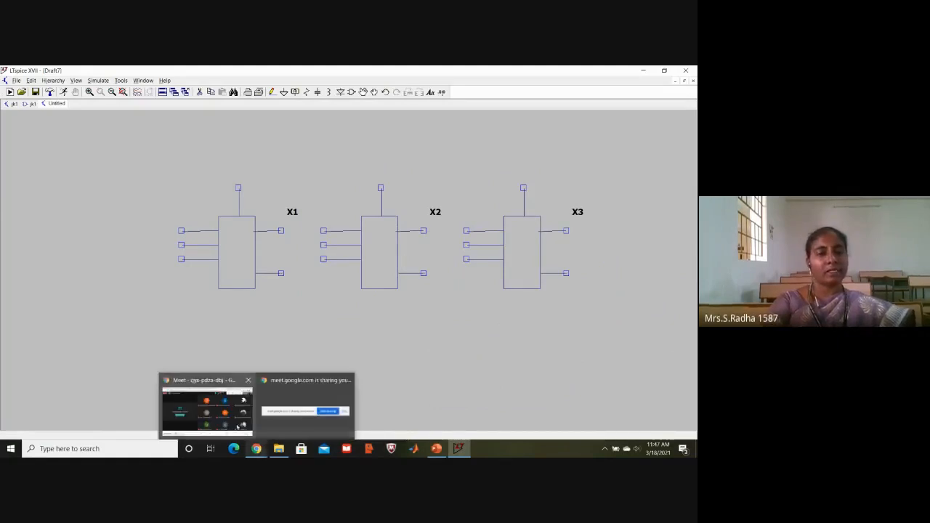
pyautogui.click(219, 411)
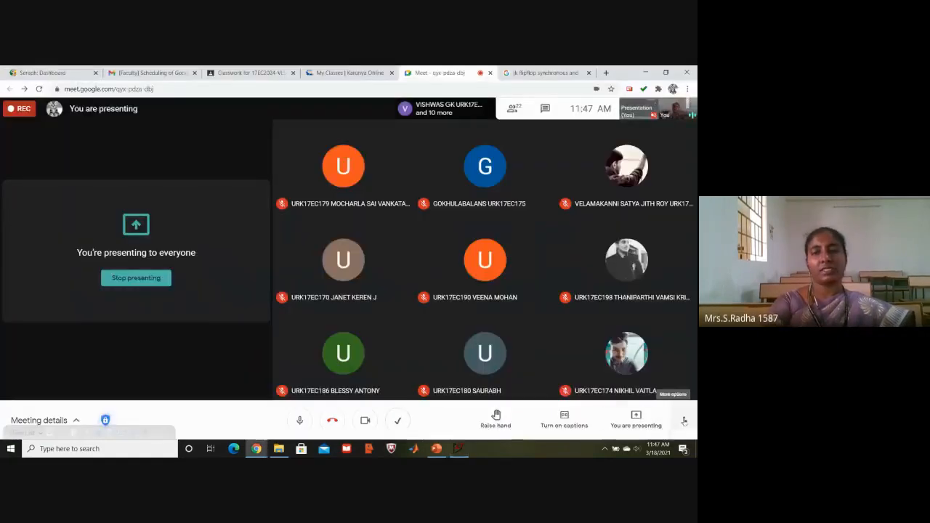
pyautogui.click(683, 420)
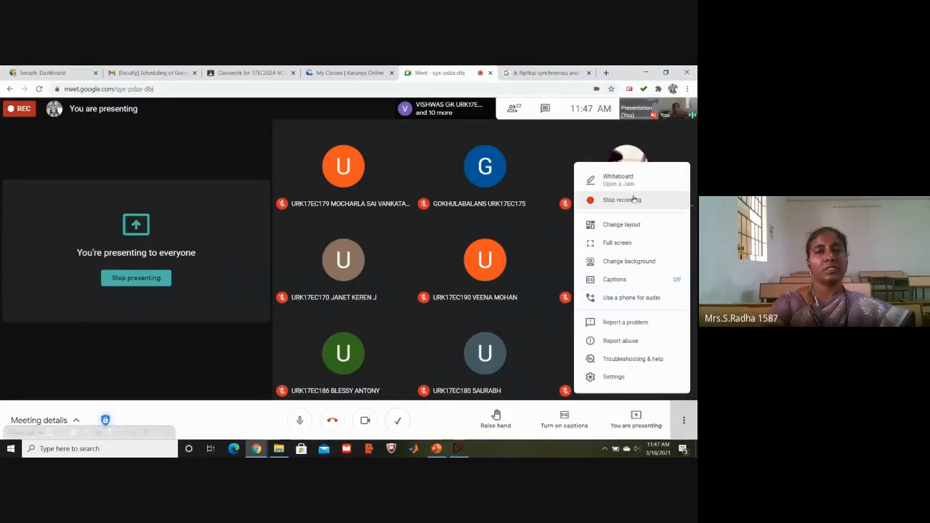
pyautogui.click(634, 200)
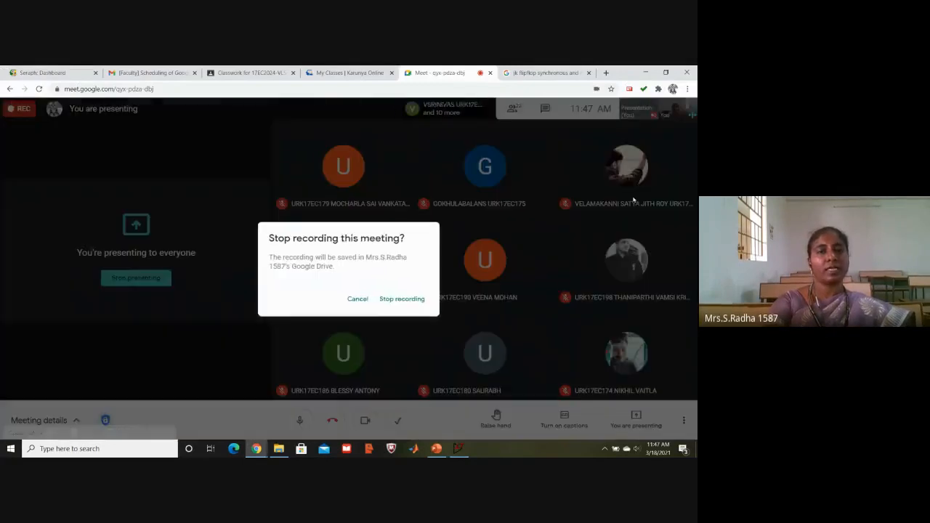